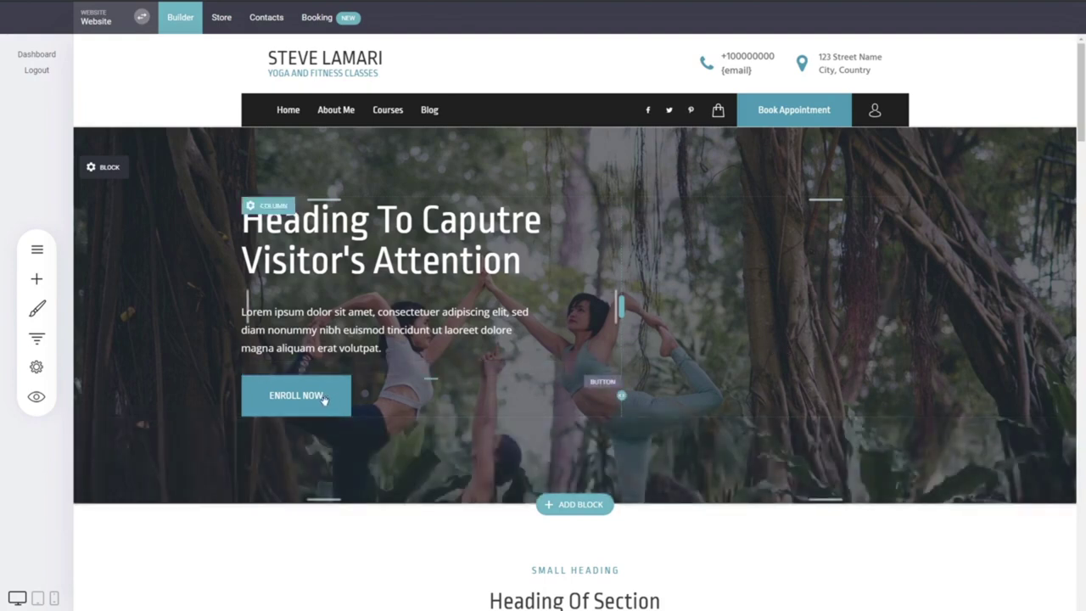
Move the ENROLL NOW button up so it sits between the hero heading and paragraph.
left_click_drag(320, 402, 386, 204)
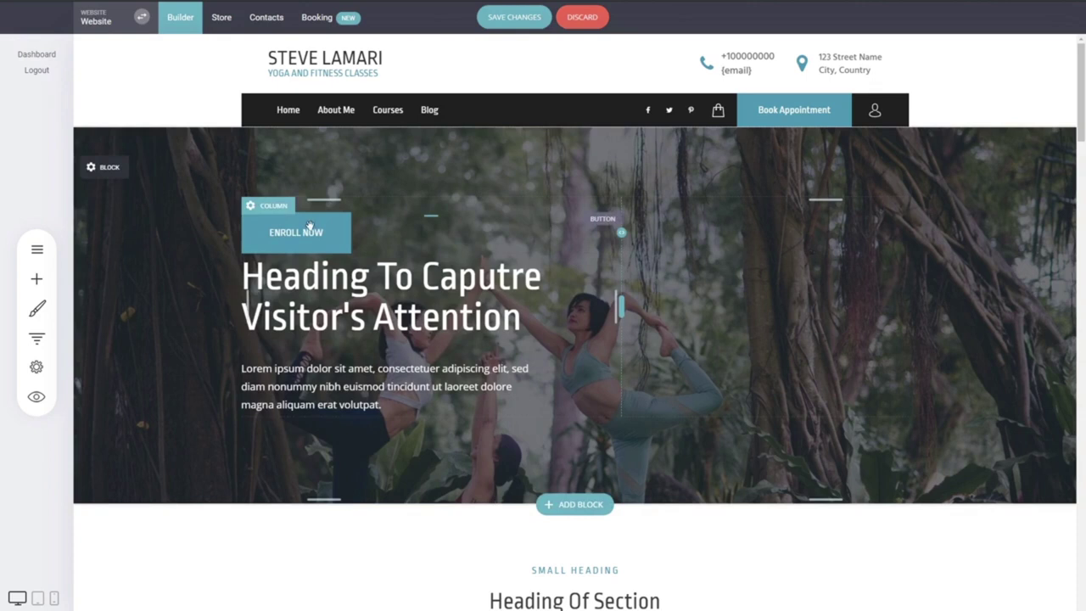
left_click_drag(329, 239, 356, 335)
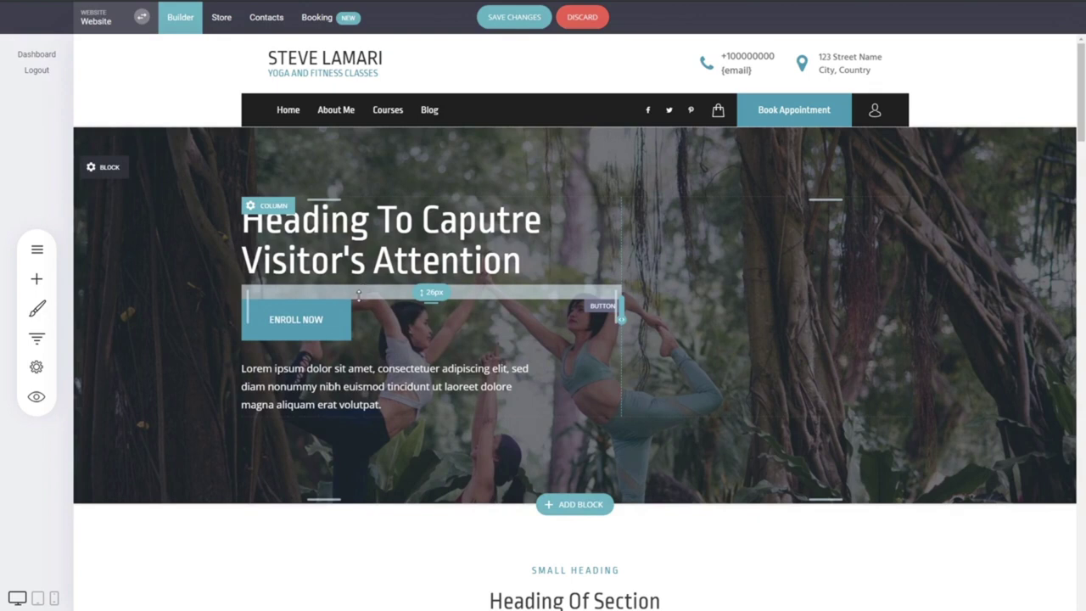
Widen the spacing above and below ENROLL NOW, and try then remove extra left padding on the hero column.
left_click_drag(359, 291, 359, 293)
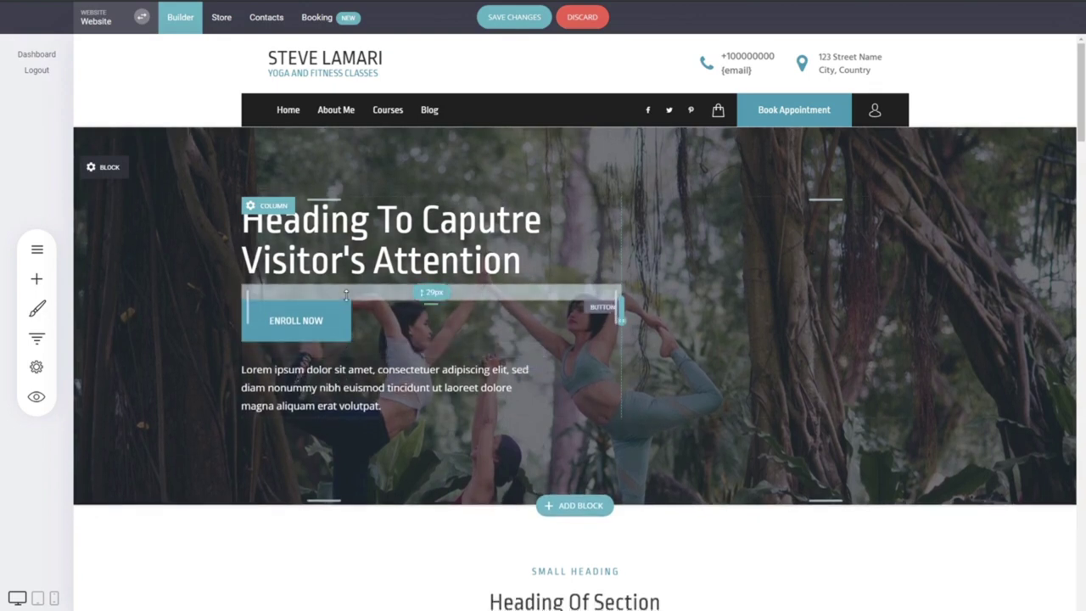
mouse_move(346, 295)
left_mouse_down()
mouse_move(346, 314)
mouse_move(346, 293)
mouse_move(346, 312)
mouse_move(346, 303)
left_mouse_up()
left_click_drag(336, 363, 352, 369)
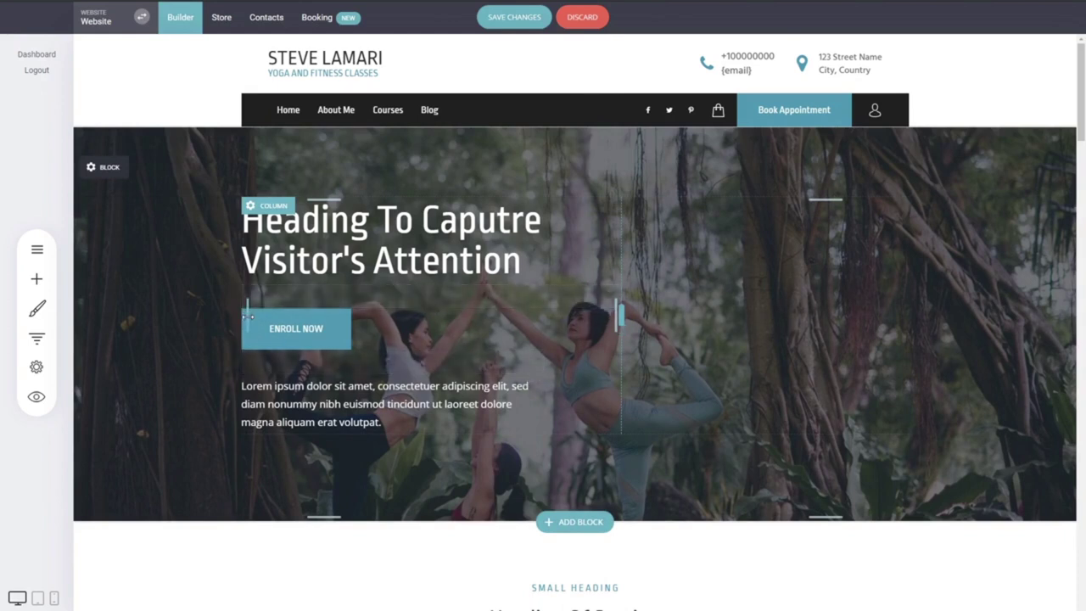
left_click_drag(247, 317, 301, 321)
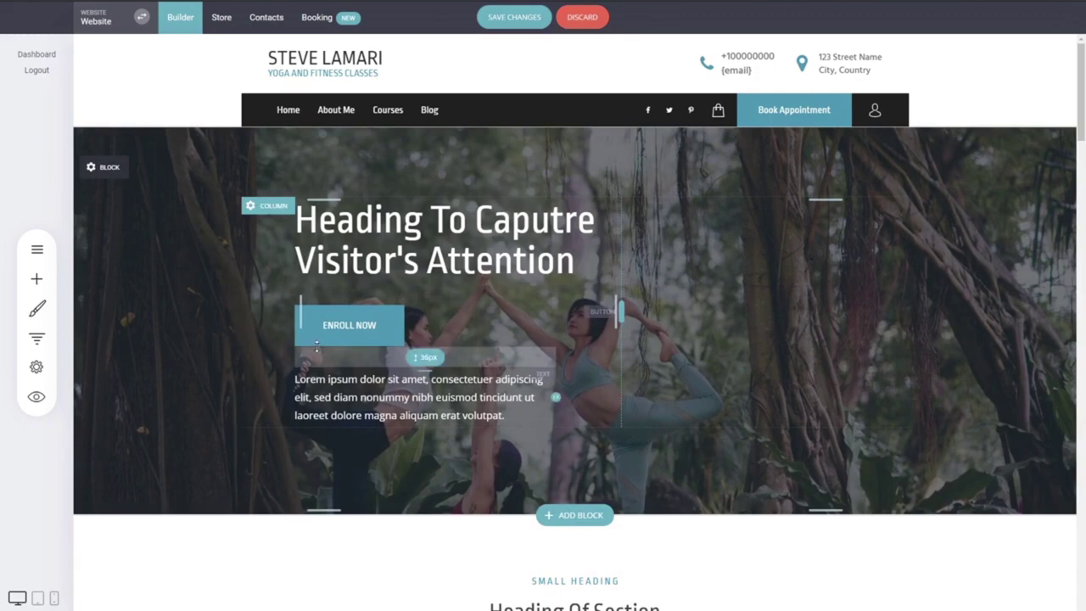
left_click_drag(299, 317, 237, 328)
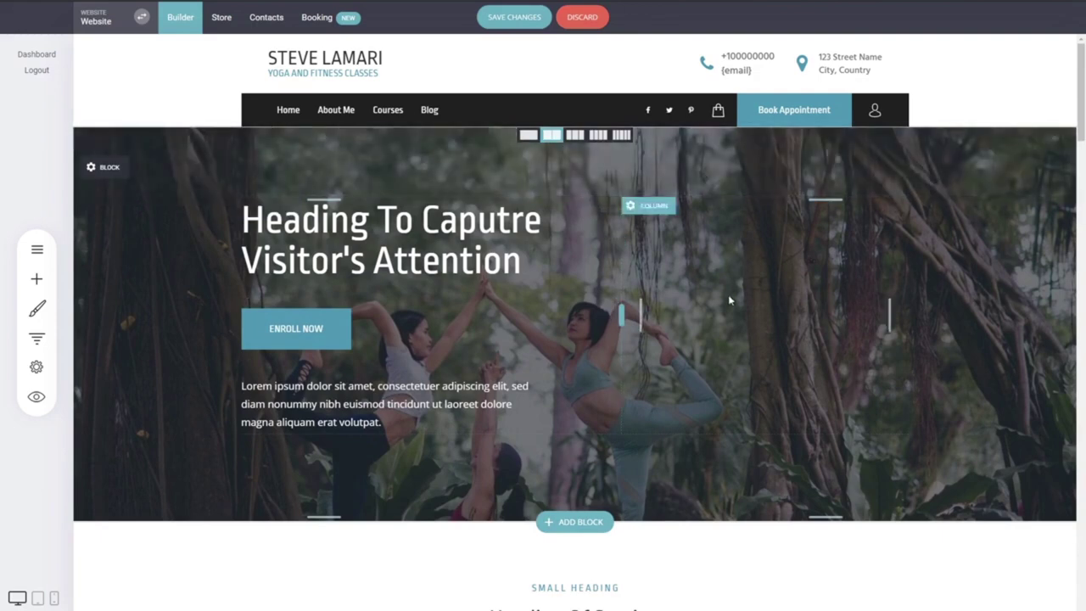
Drag the image-and-text column divider to a 9% gap, leaving the text column at 39%.
scroll(676, 330, "down", 3)
scroll(684, 404, "down", 2)
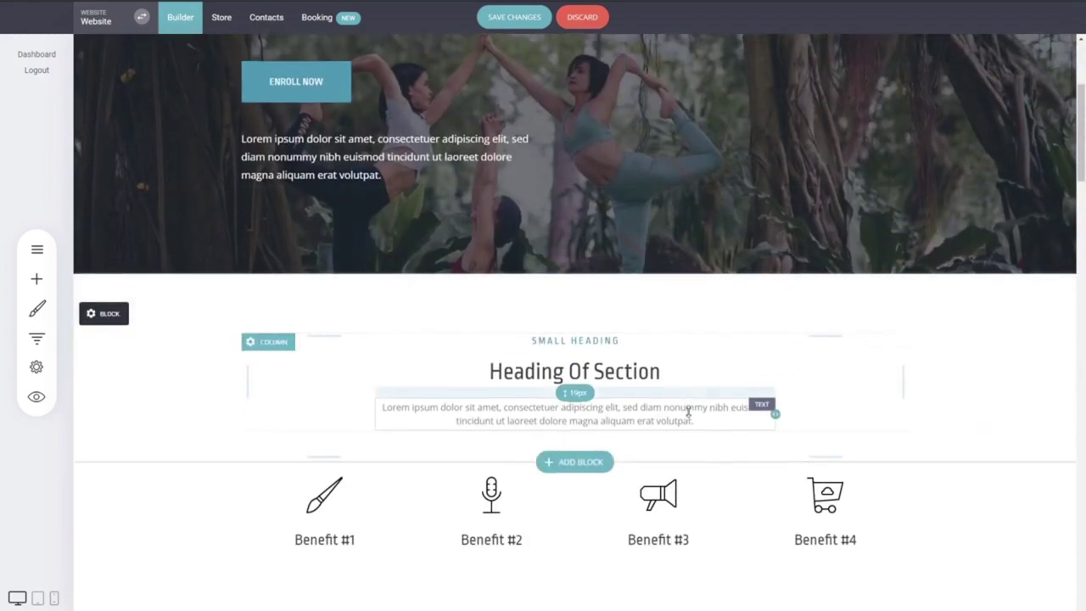
scroll(685, 286, "up", 5)
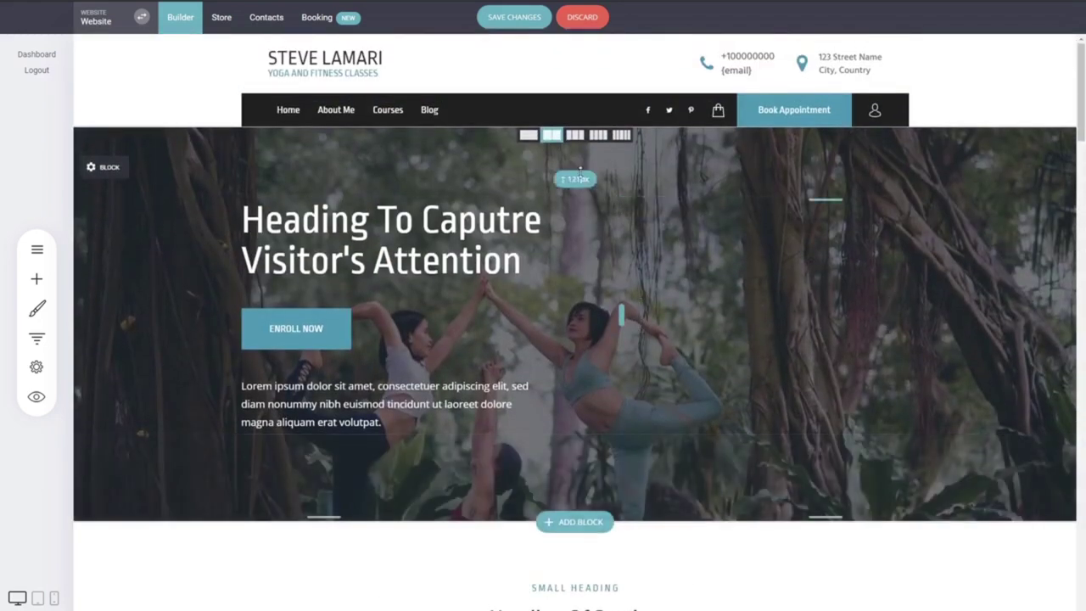
scroll(703, 370, "down", 8)
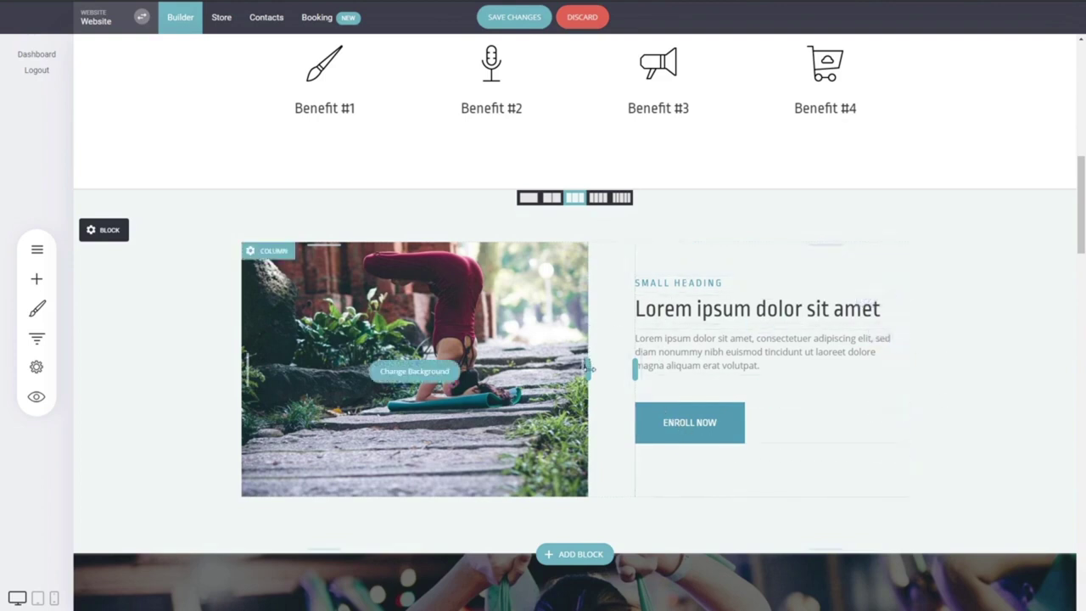
left_click_drag(587, 368, 648, 365)
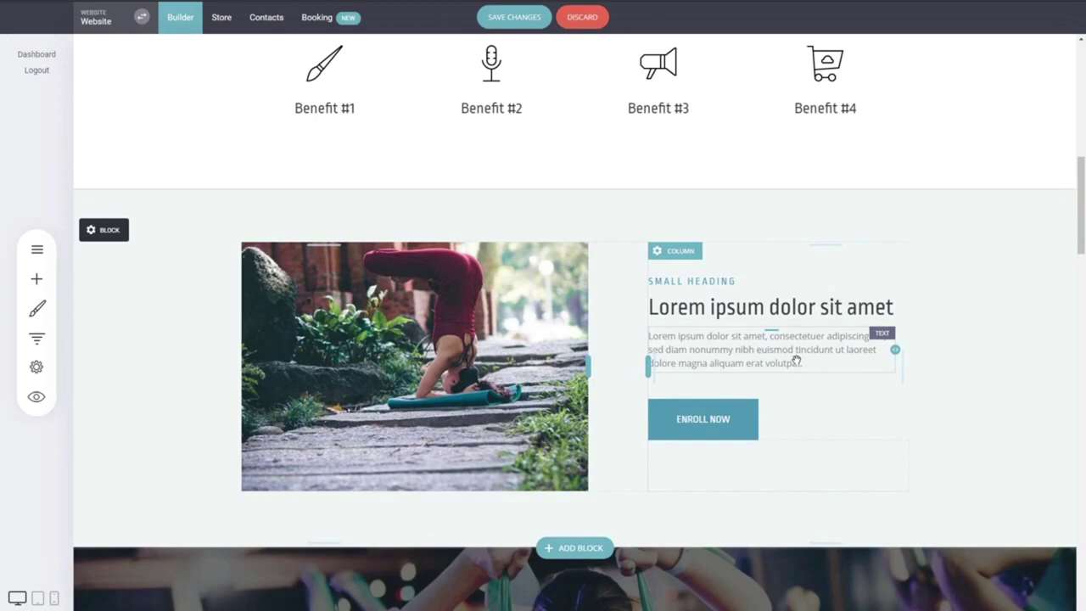
scroll(754, 340, "up", 5)
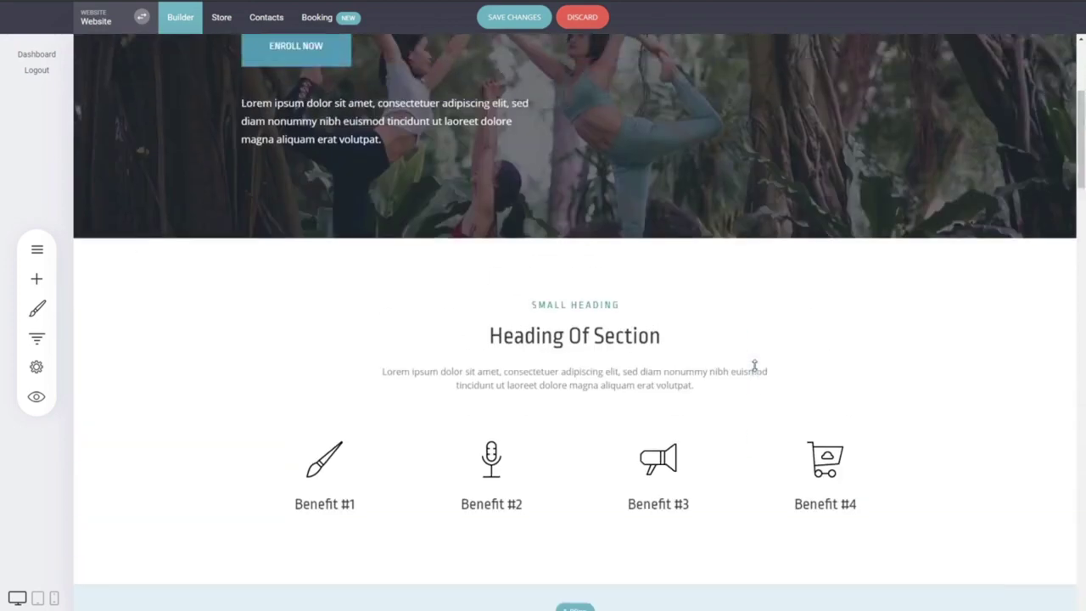
Insert the Image & Text 'Design & Development' block with Marketing and Ads, Web Design and Copywriting cards.
scroll(573, 339, "up", 2)
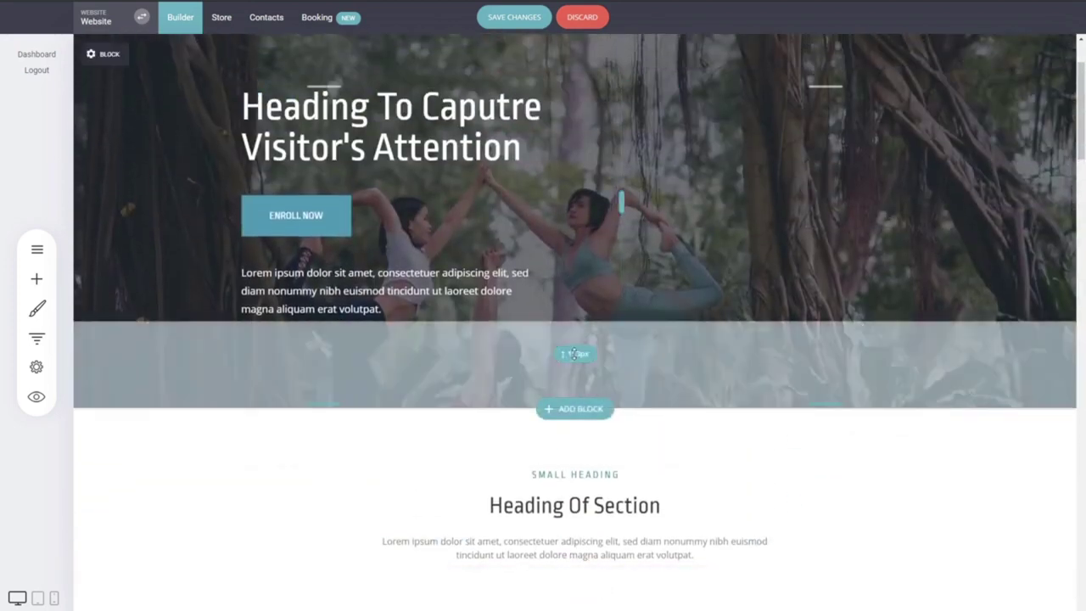
scroll(678, 382, "up", 2)
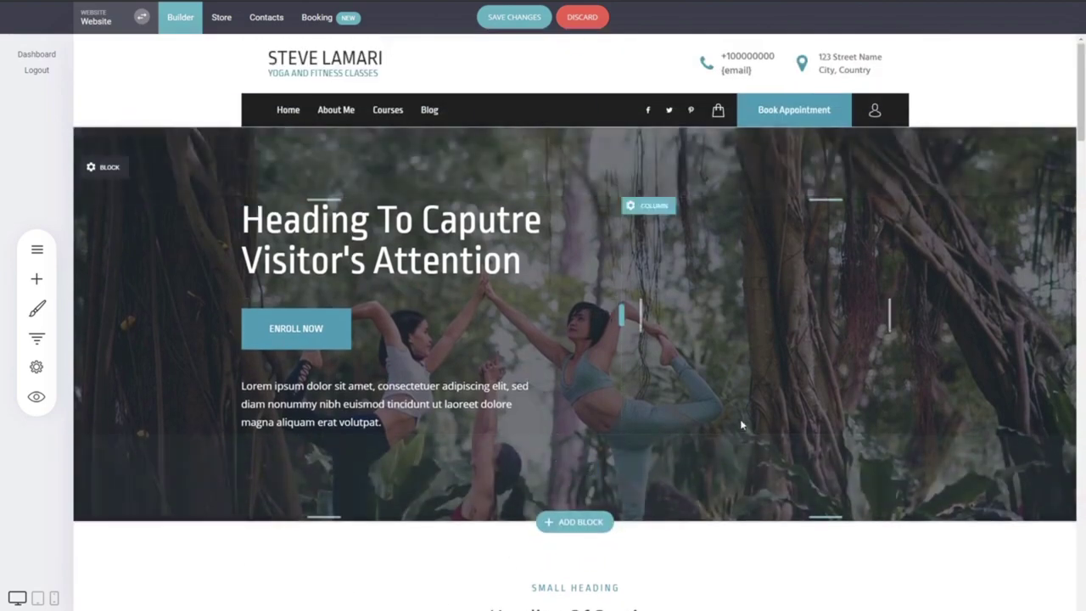
scroll(740, 425, "down", 2)
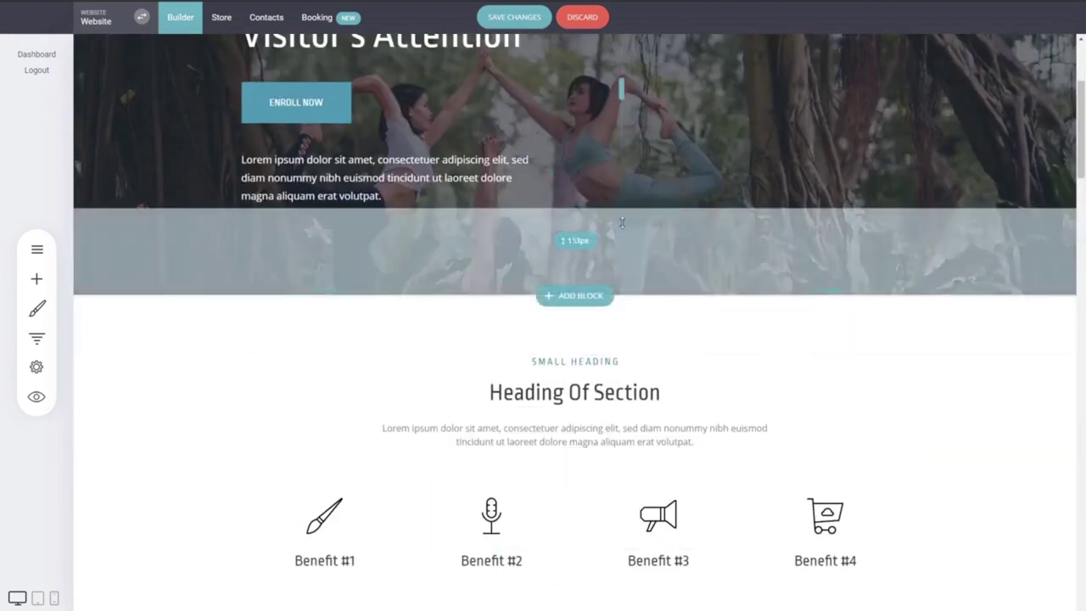
left_click(578, 302)
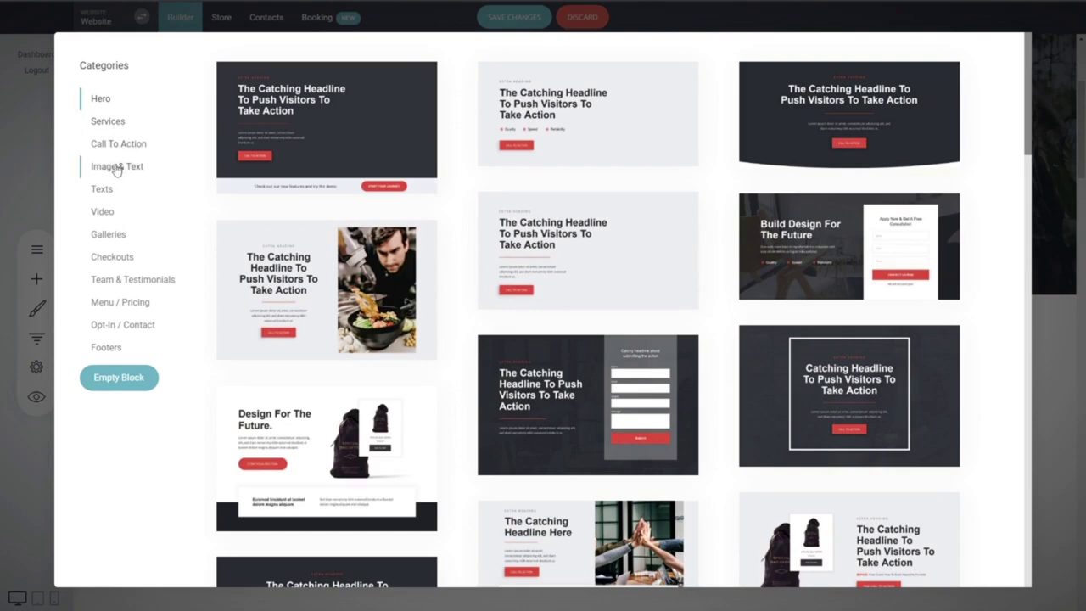
left_click(117, 168)
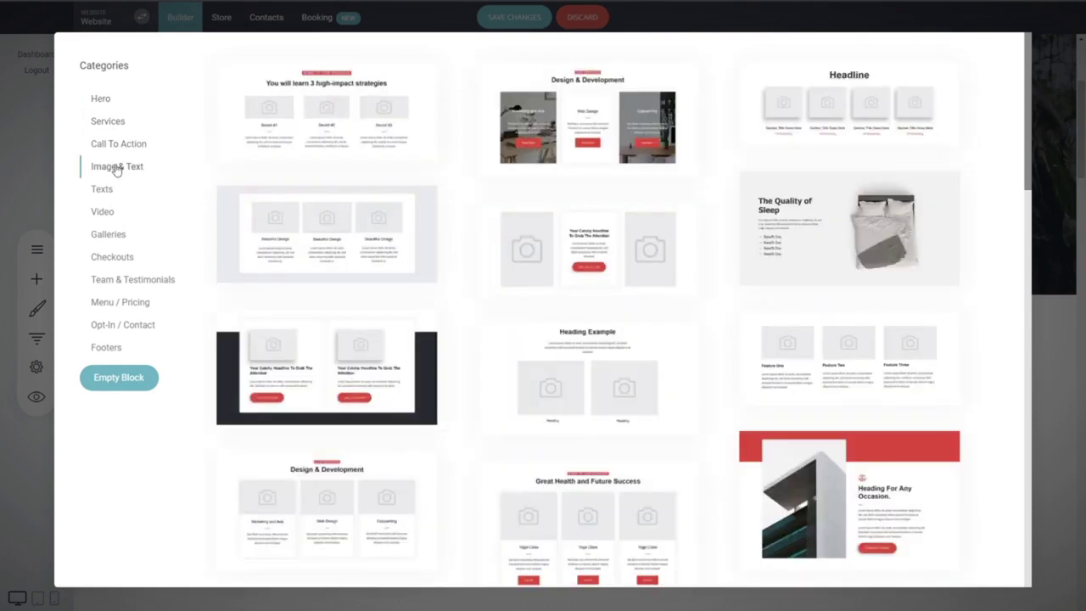
left_click(584, 129)
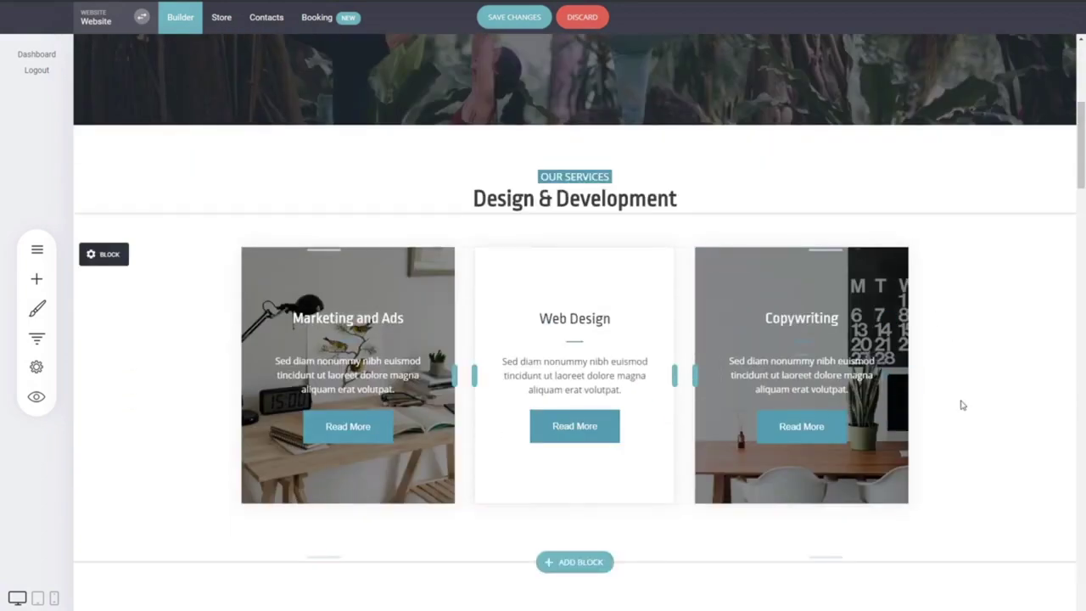
Drag a Text widget from the widget list over to the Design & Development heading.
scroll(979, 401, "up", 1)
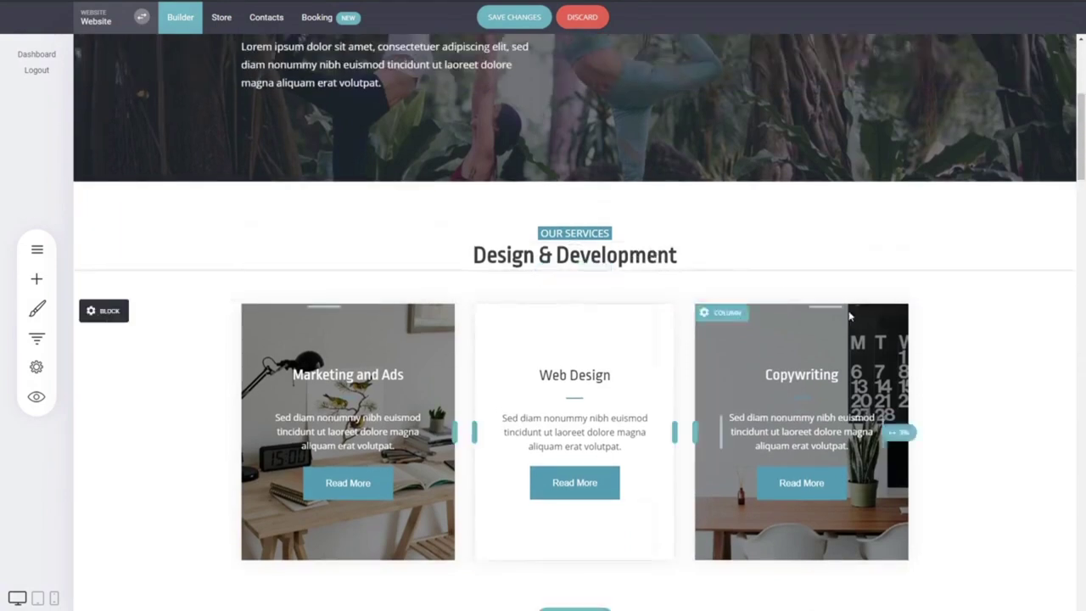
mouse_move(108, 318)
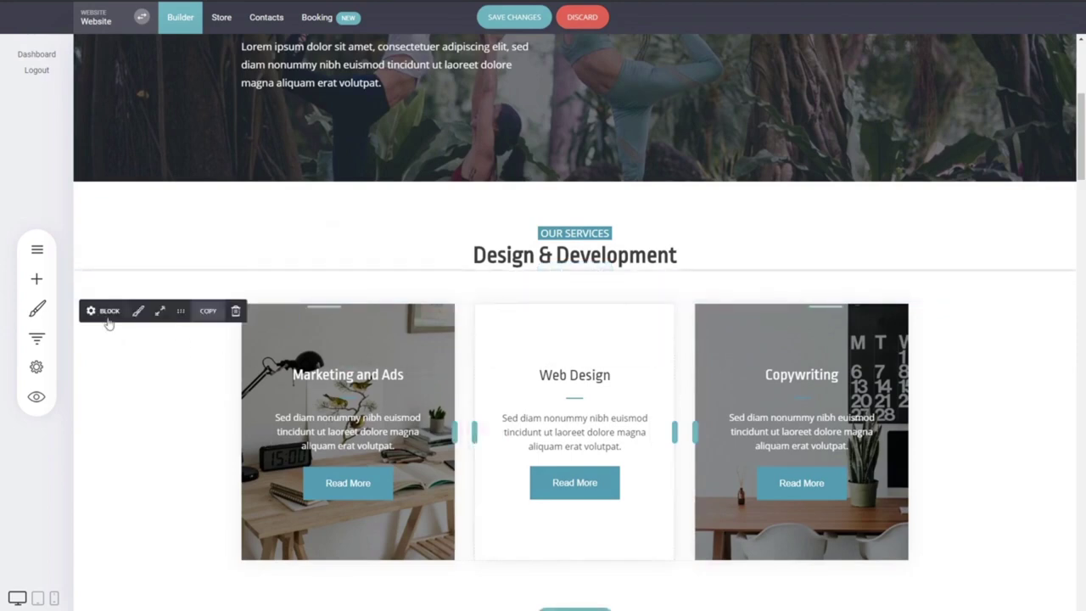
left_click(37, 278)
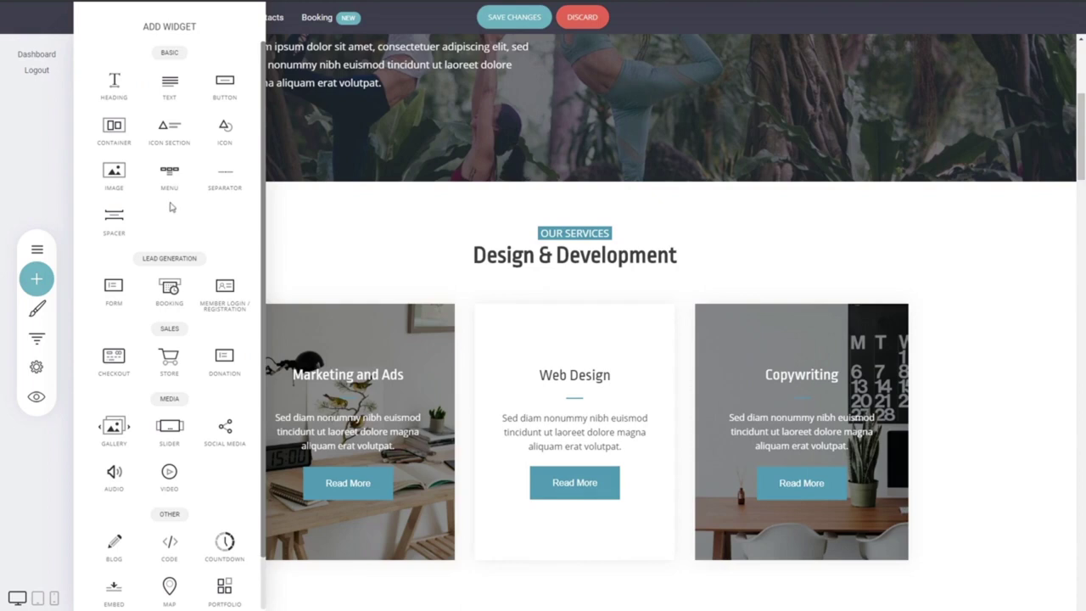
left_click_drag(163, 91, 683, 270)
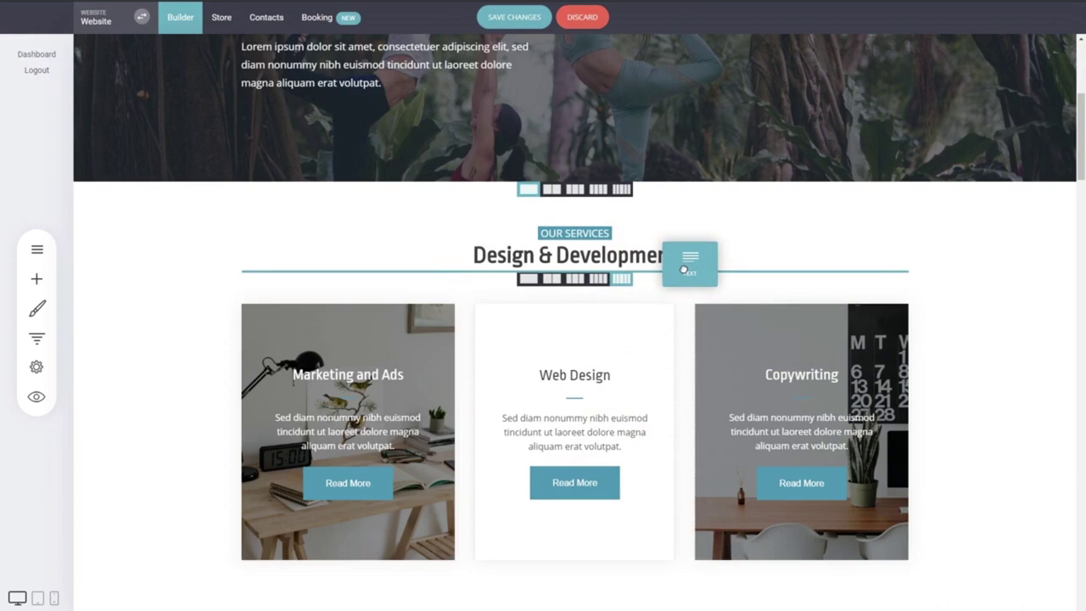
Drop the Text widget to add a Lorem ipsum line under the heading, then select a Read More button and the heading row.
left_click_drag(684, 269, 684, 272)
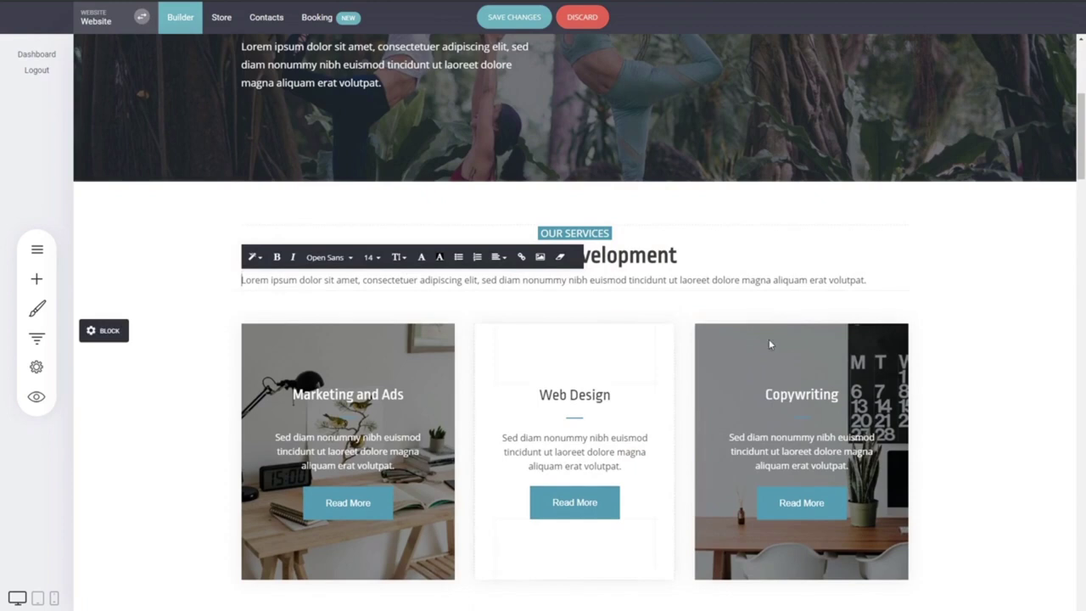
left_click(986, 393)
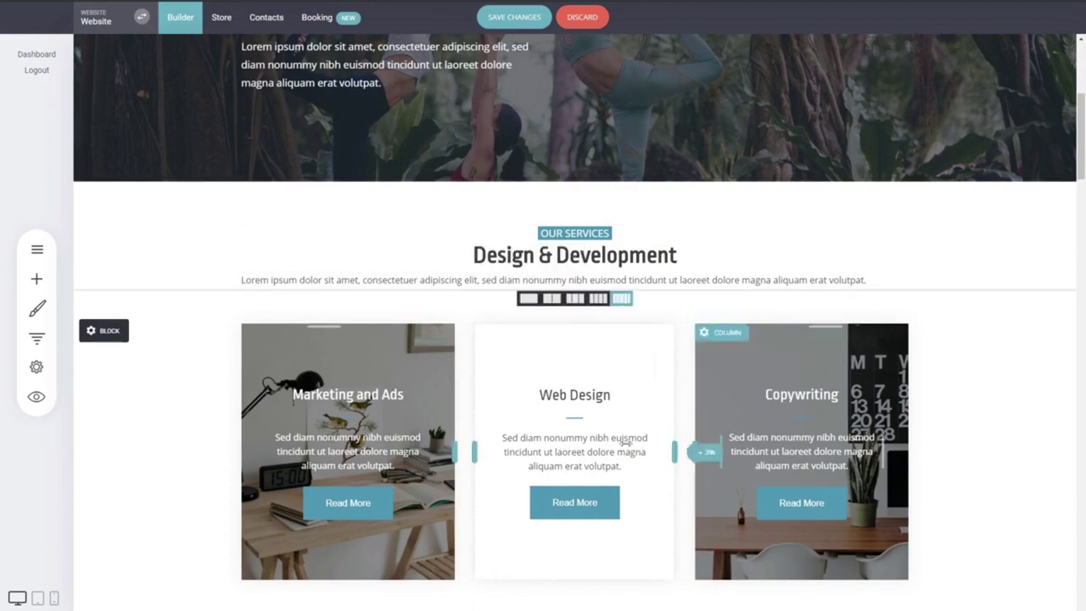
left_click(377, 508)
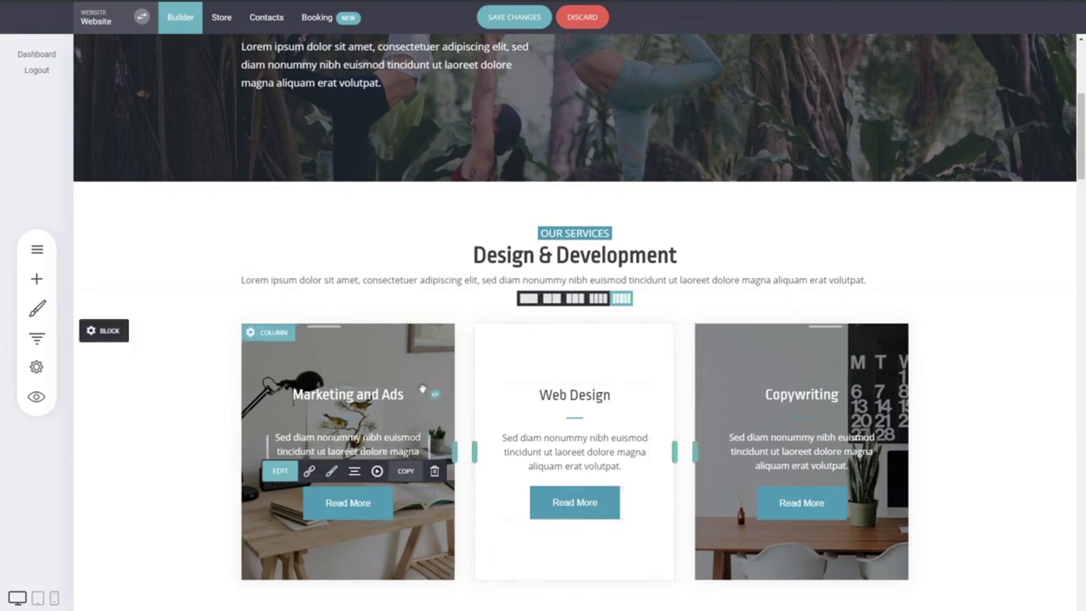
left_click(882, 251)
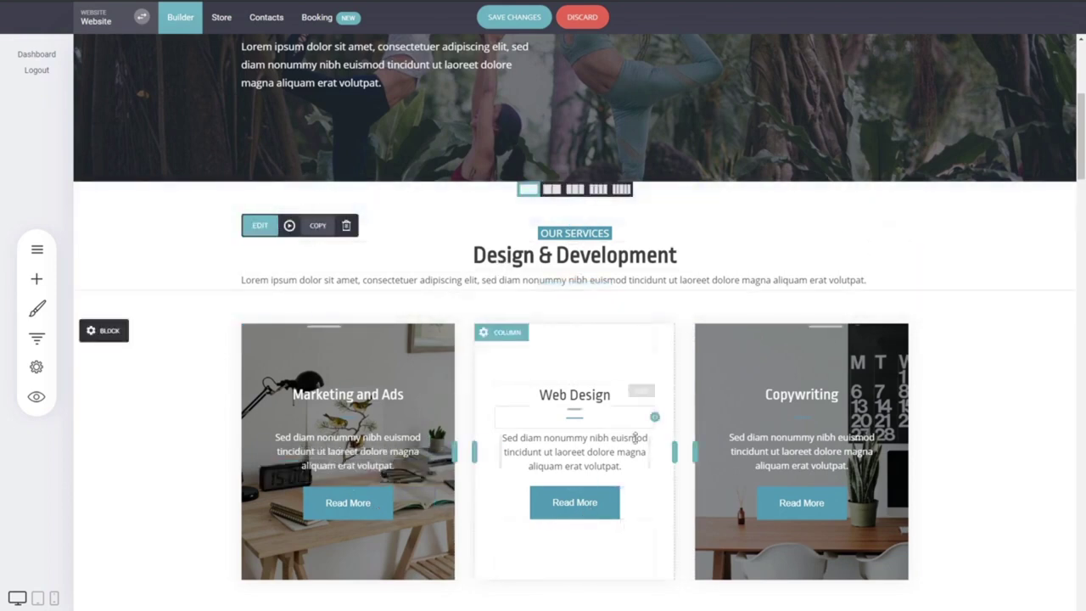
scroll(644, 424, "up", 4)
scroll(491, 328, "down", 3)
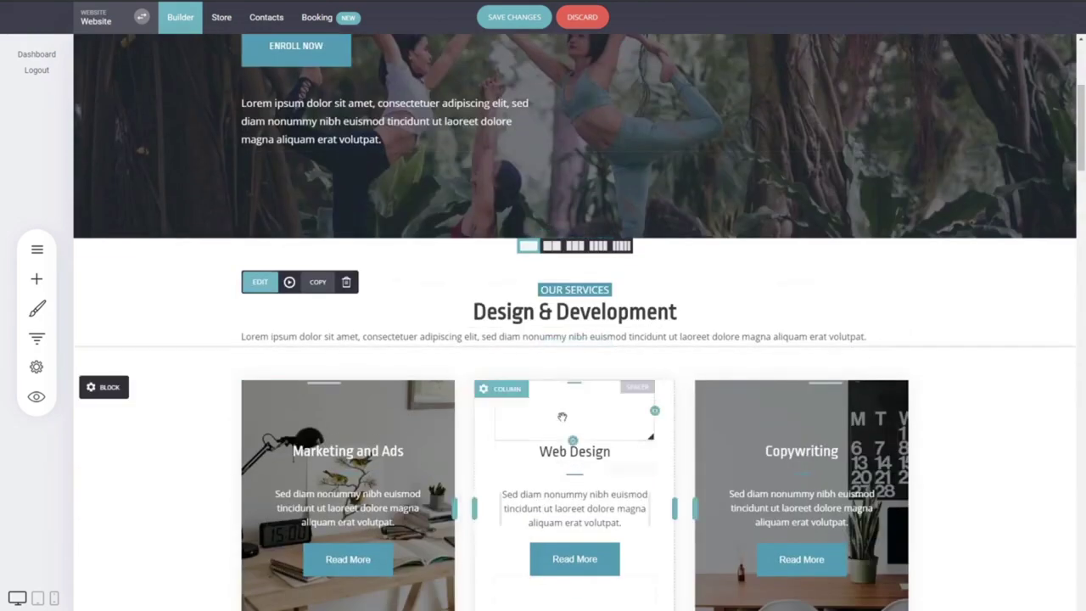
Give the Marketing and Ads Read More button 24px padding and close its styling panel.
left_click(355, 560)
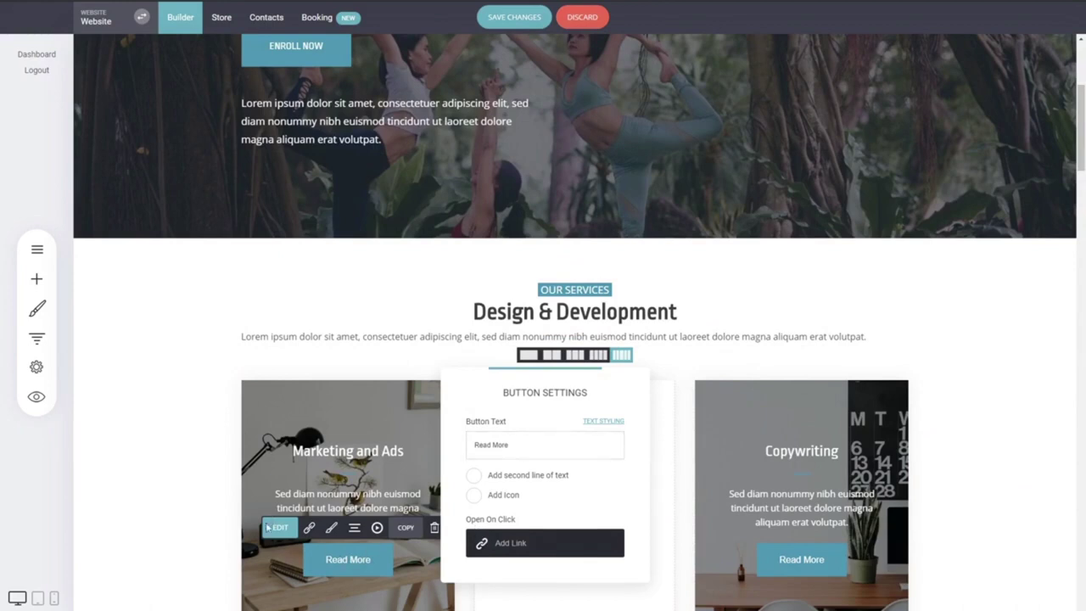
left_click(368, 564)
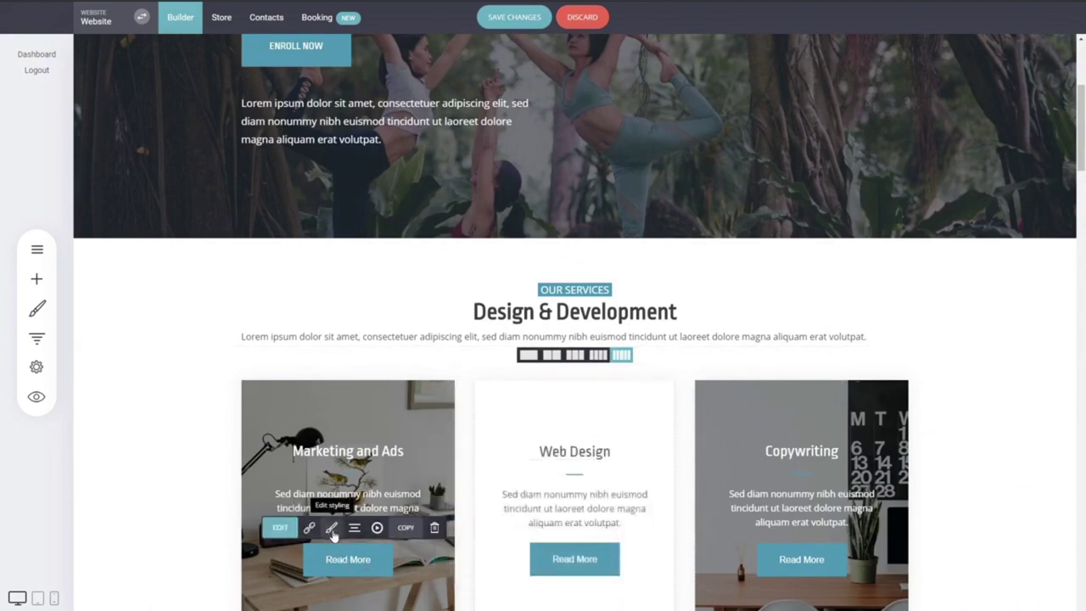
left_click(332, 529)
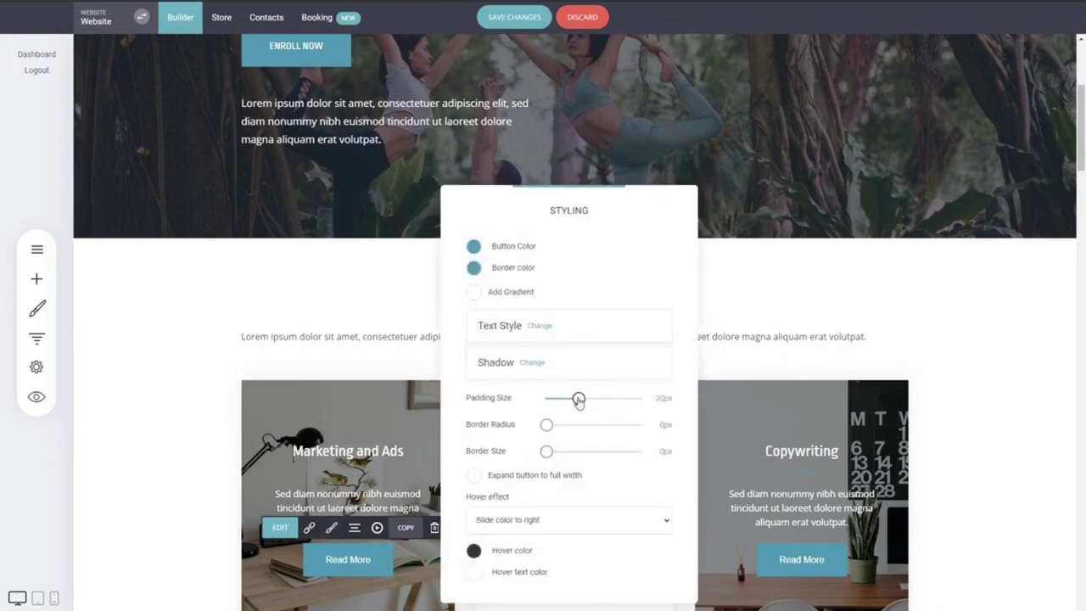
left_click_drag(578, 400, 510, 431)
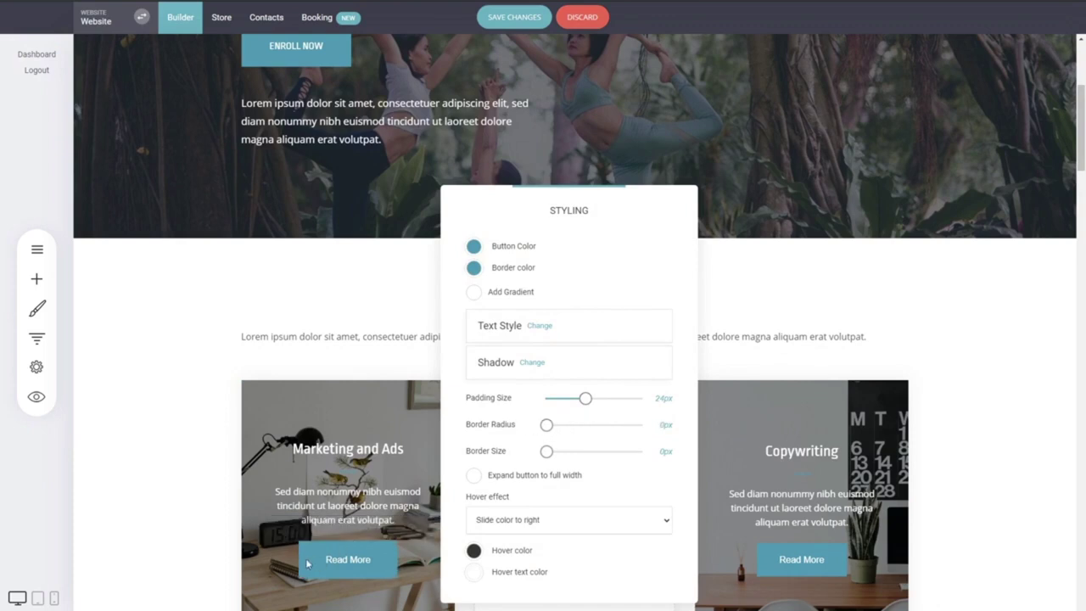
left_click(368, 439)
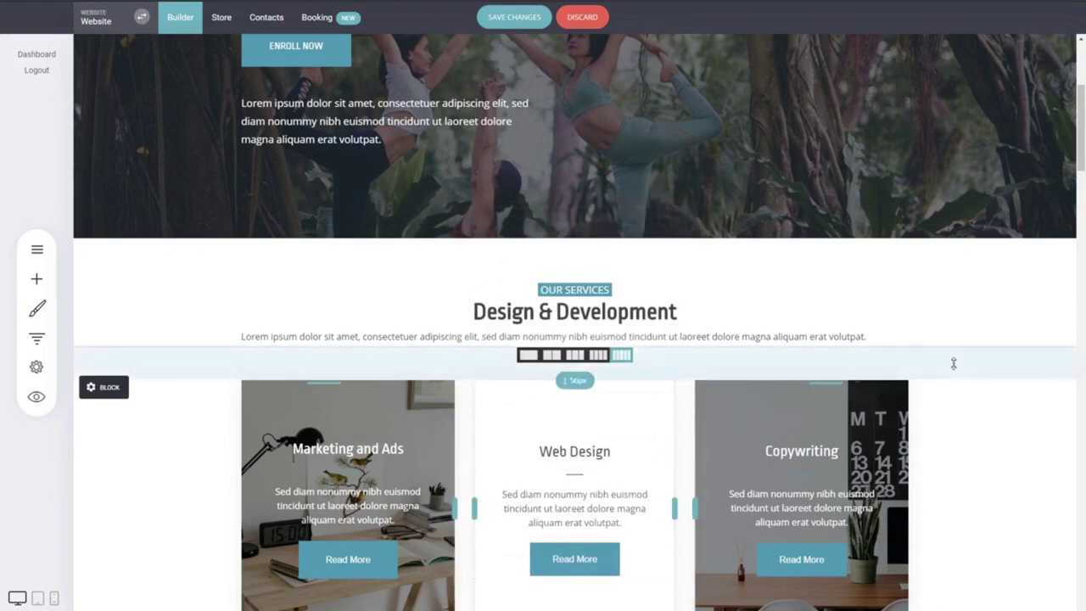
scroll(953, 363, "down", 3)
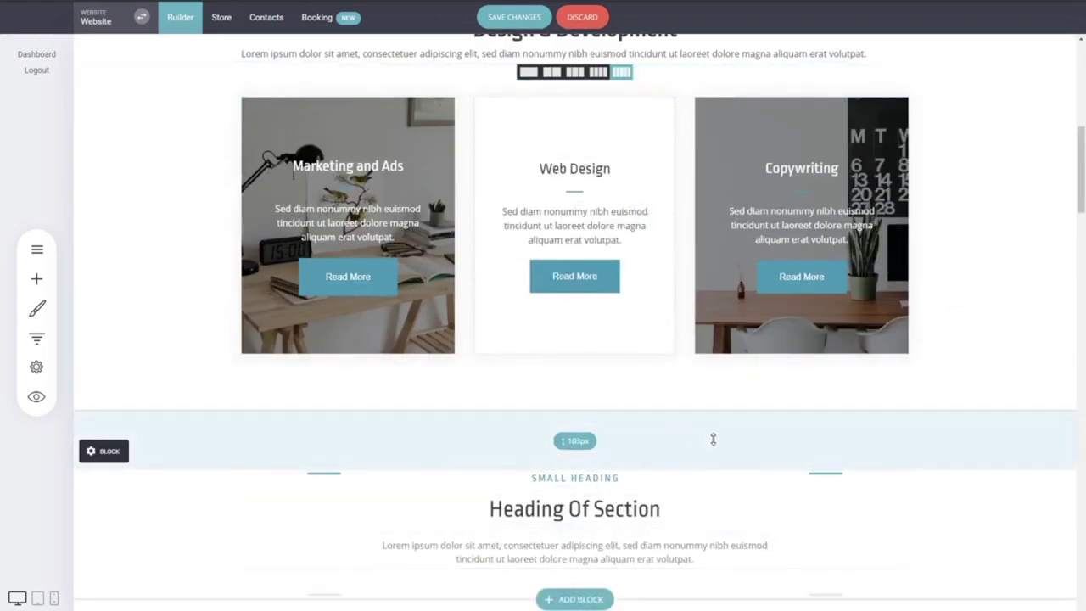
scroll(712, 439, "up", 6)
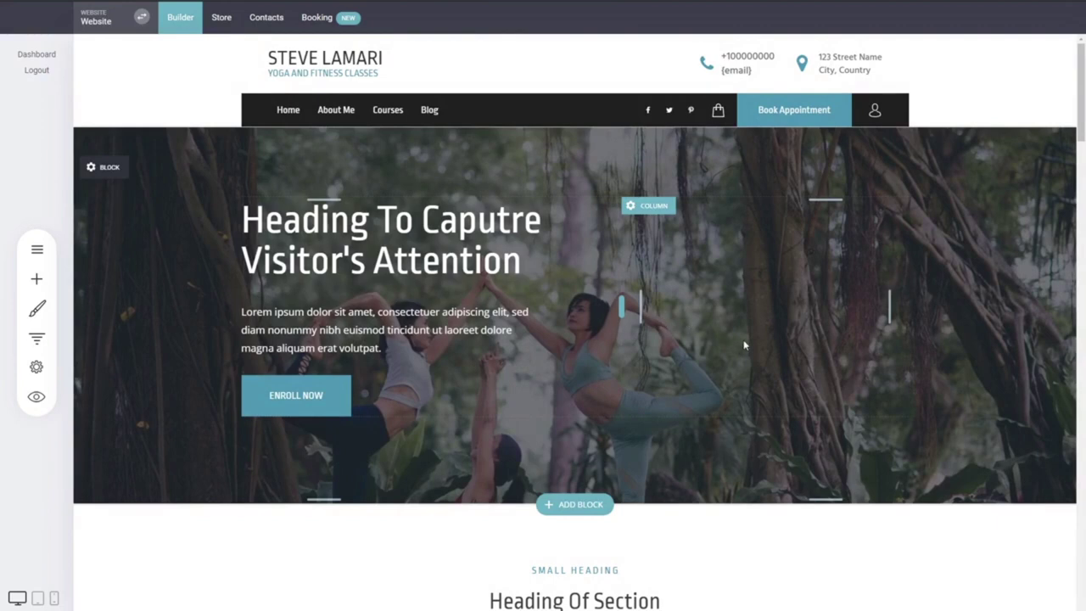
scroll(407, 300, "down", 3)
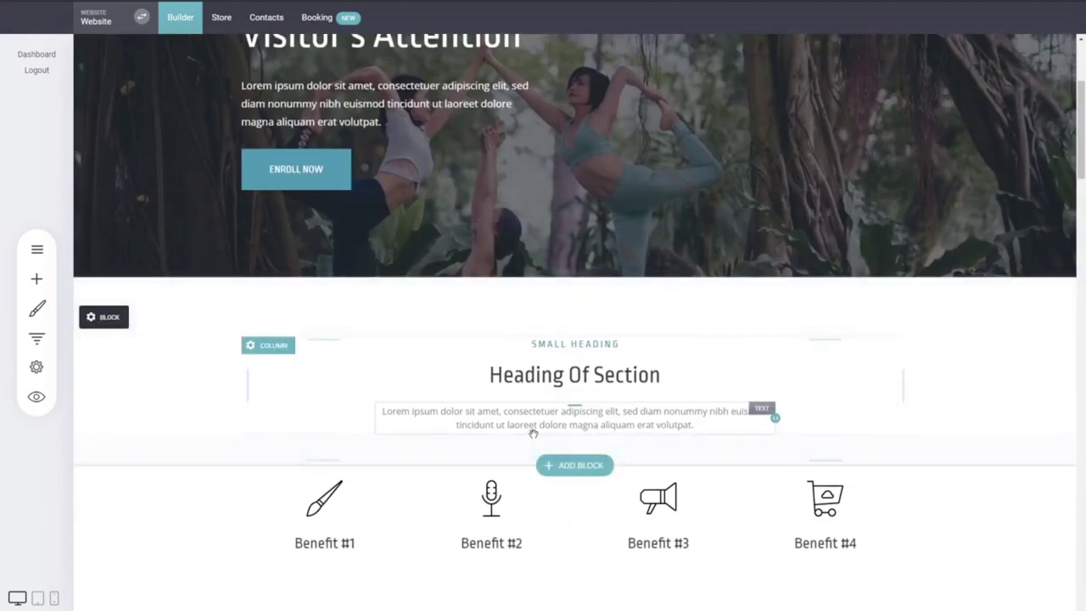
scroll(399, 432, "up", 3)
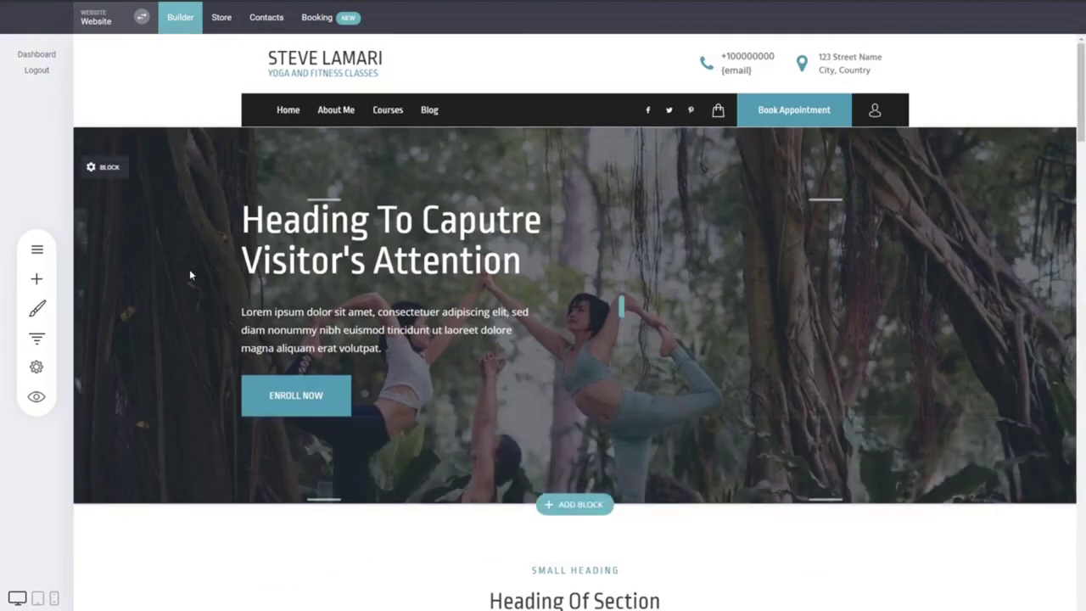
mouse_move(111, 177)
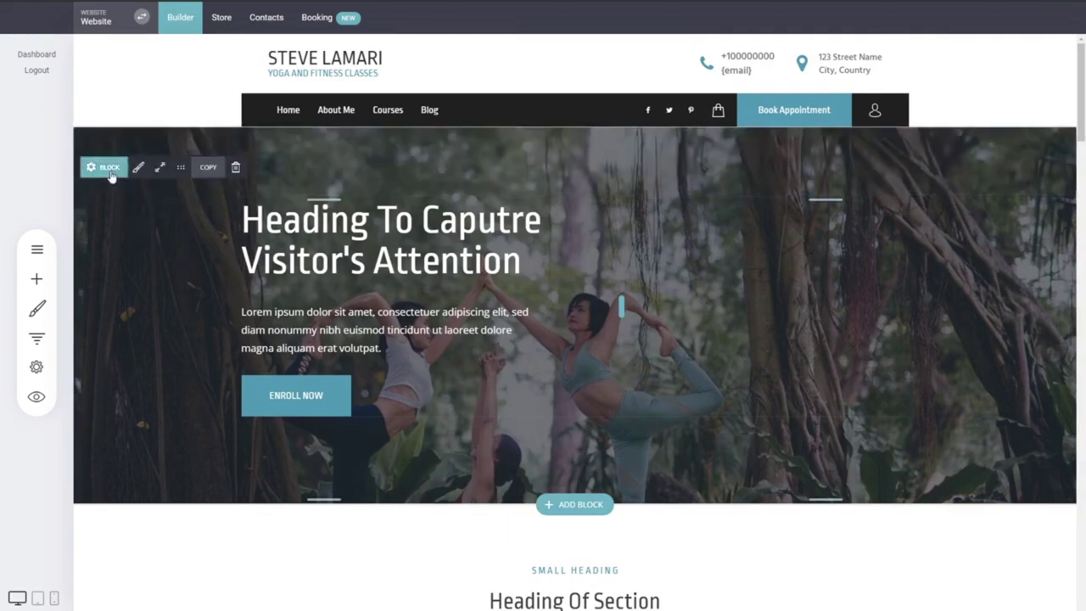
left_click(109, 169)
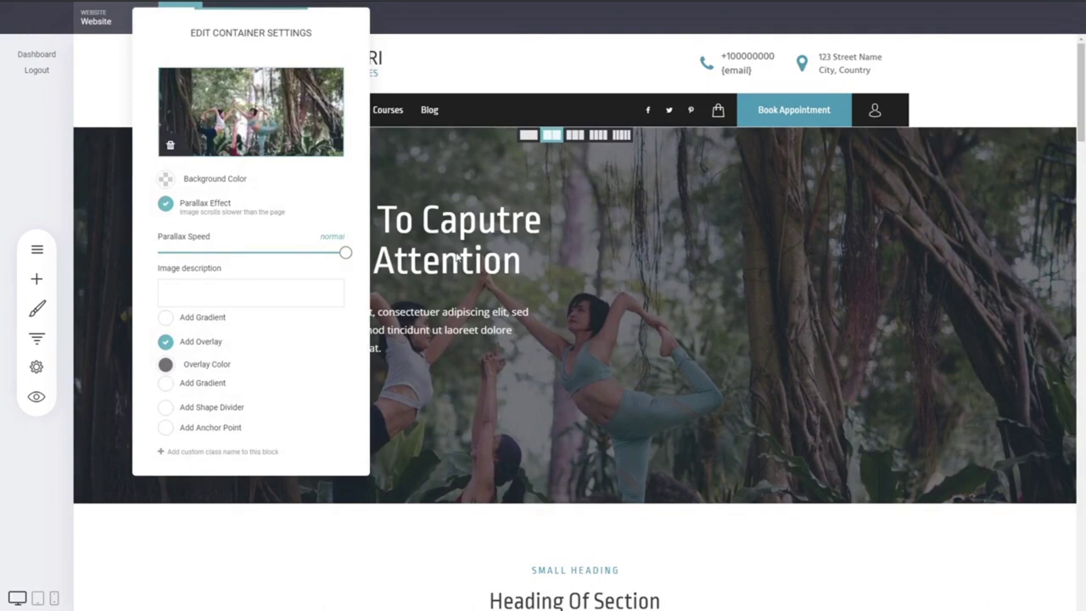
left_click(373, 178)
scroll(468, 429, "down", 4)
scroll(468, 429, "down", 5)
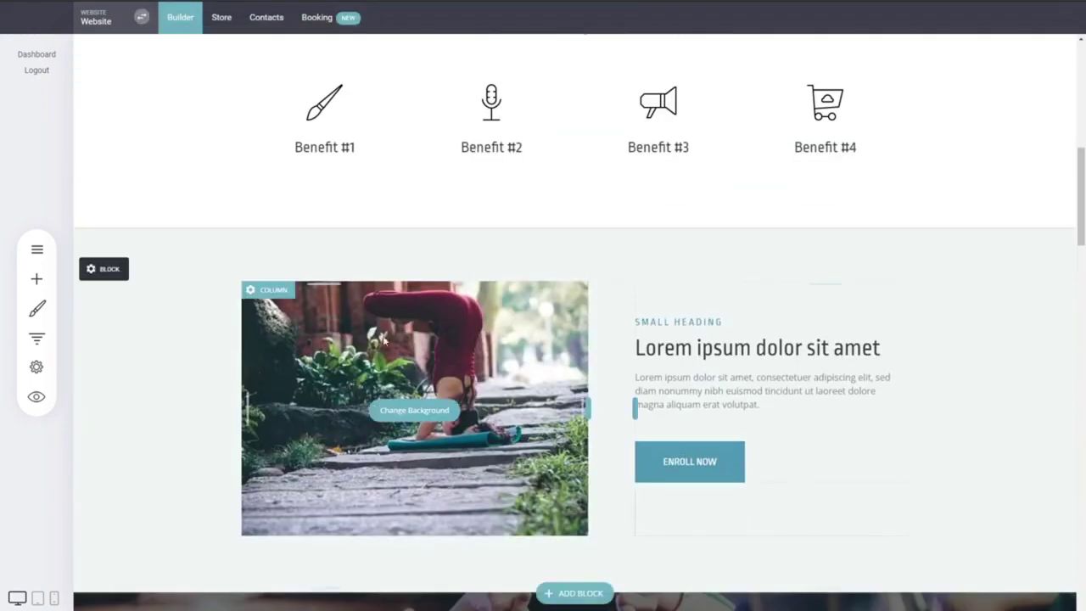
left_click(271, 291)
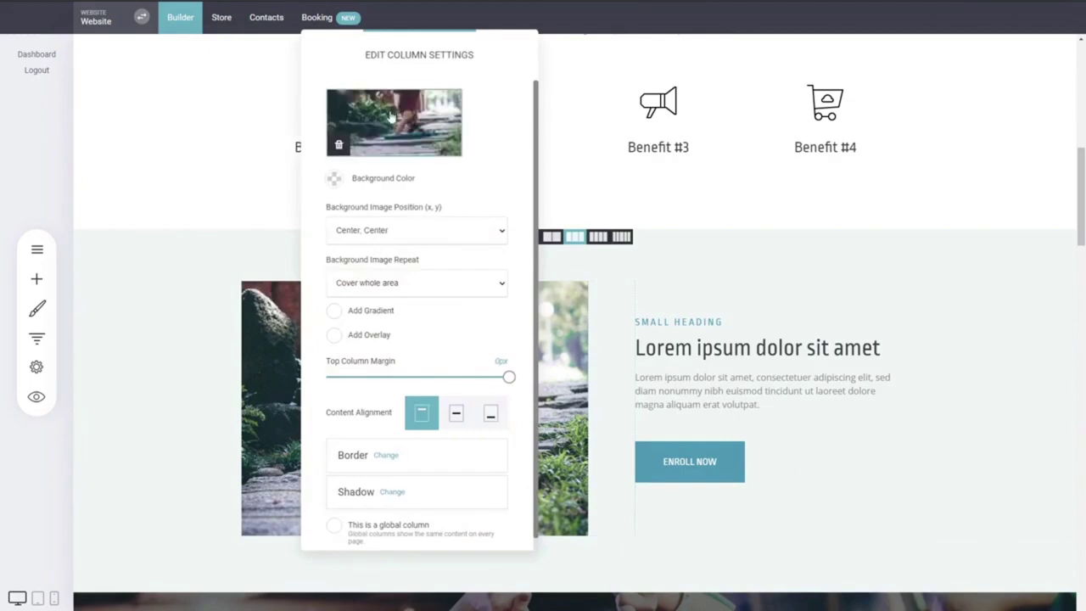
scroll(490, 377, "down", 1)
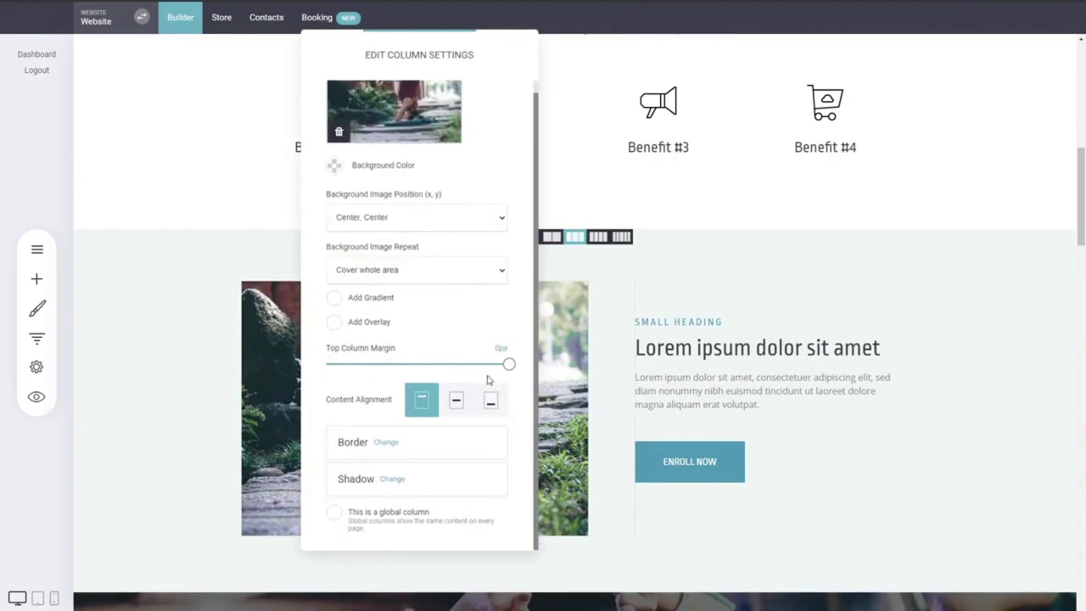
left_click(624, 379)
scroll(594, 439, "up", 8)
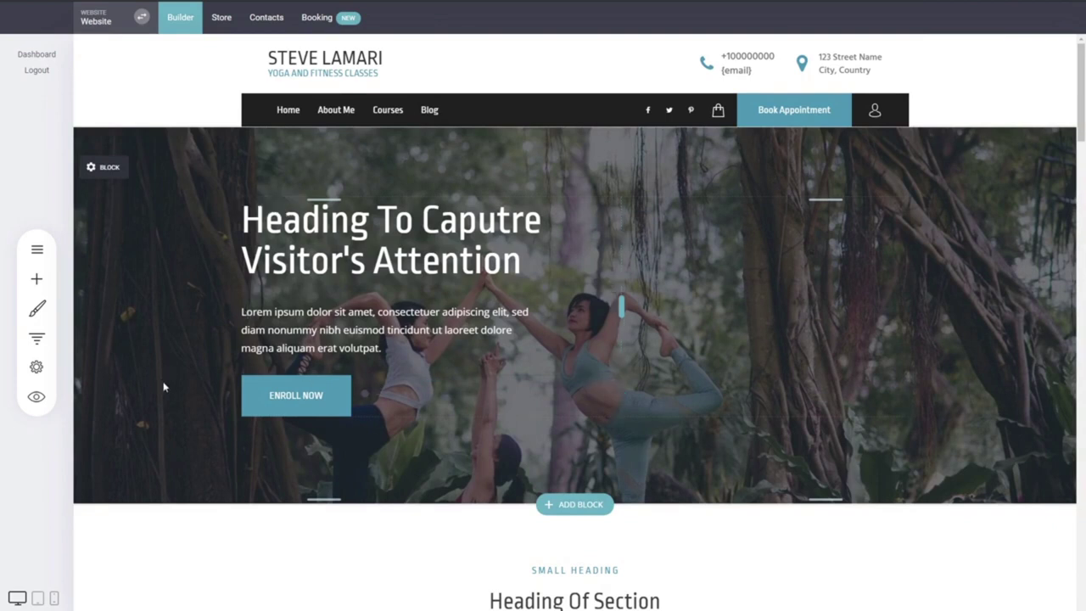
left_click(36, 248)
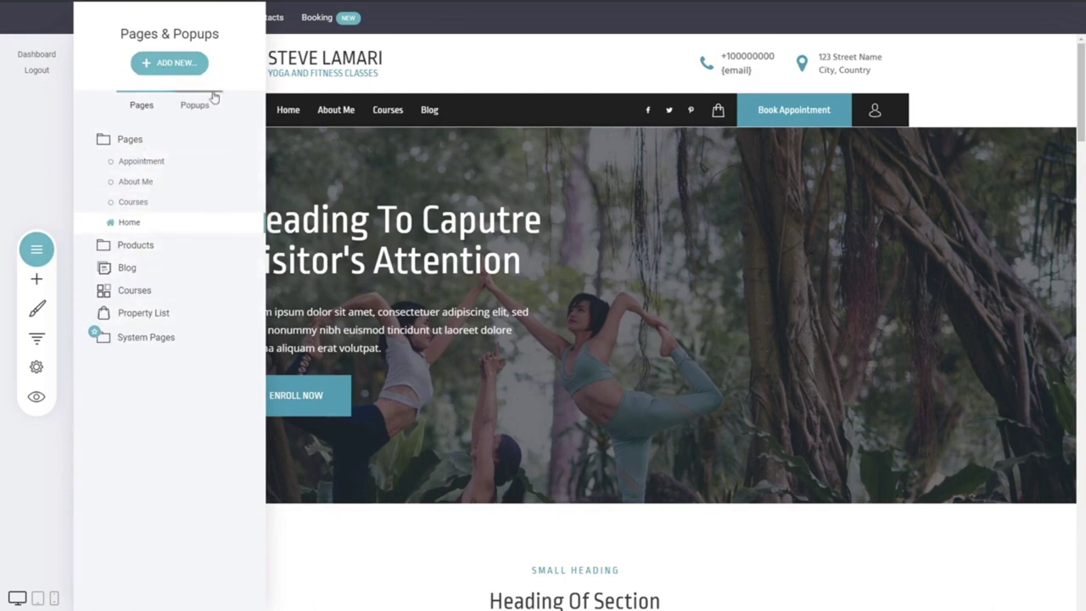
left_click(36, 249)
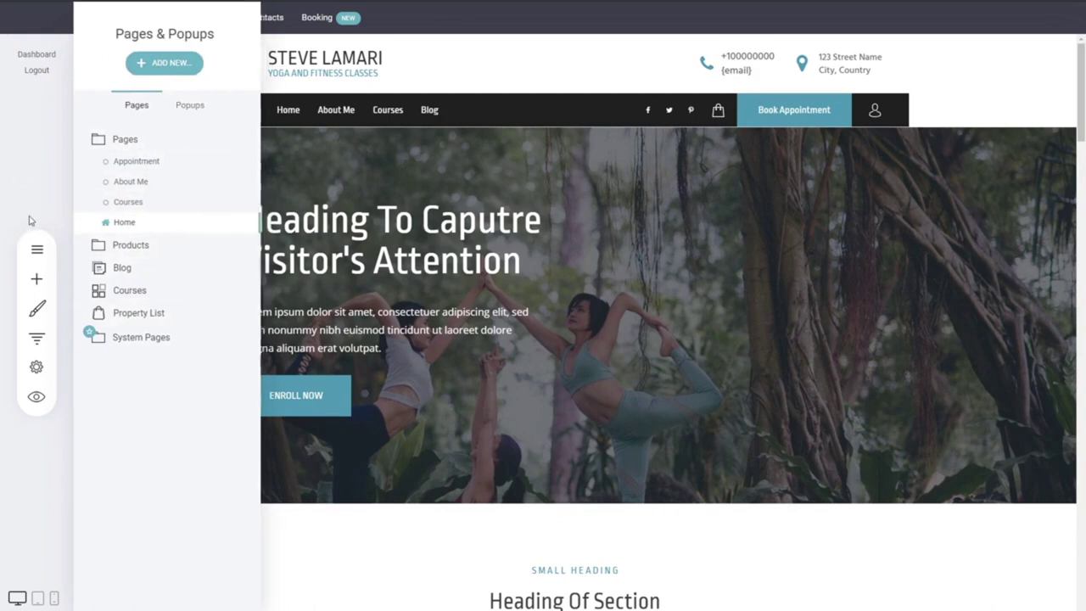
left_click(36, 278)
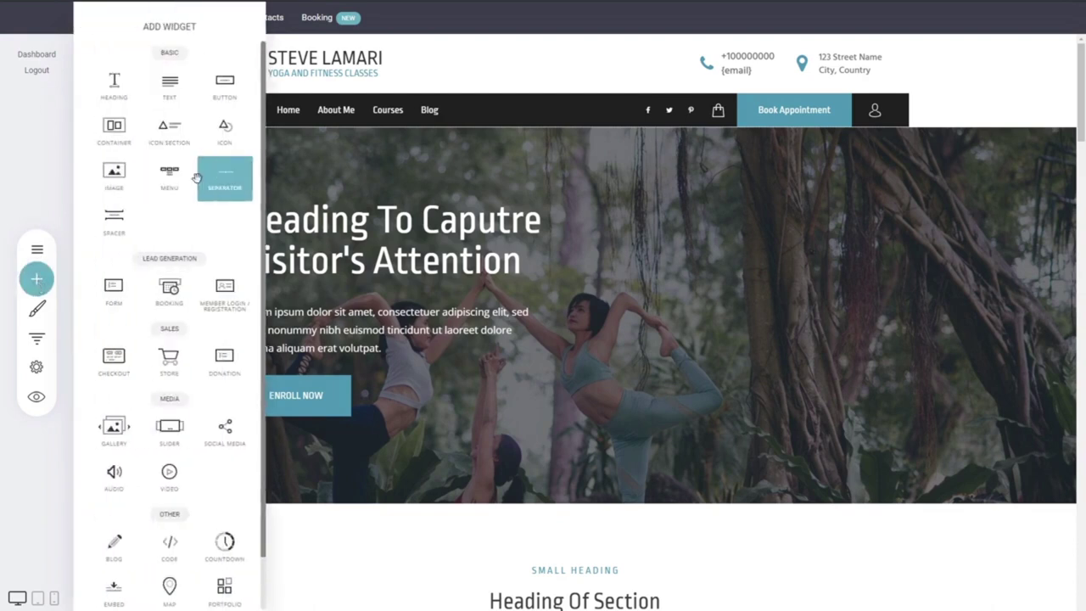
left_click(37, 278)
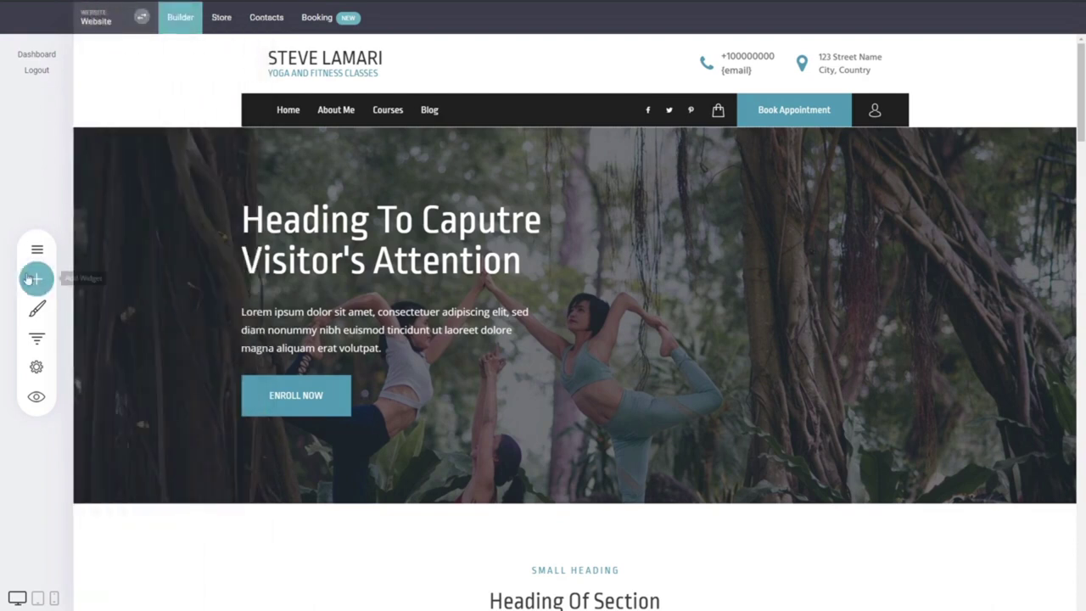
left_click(34, 312)
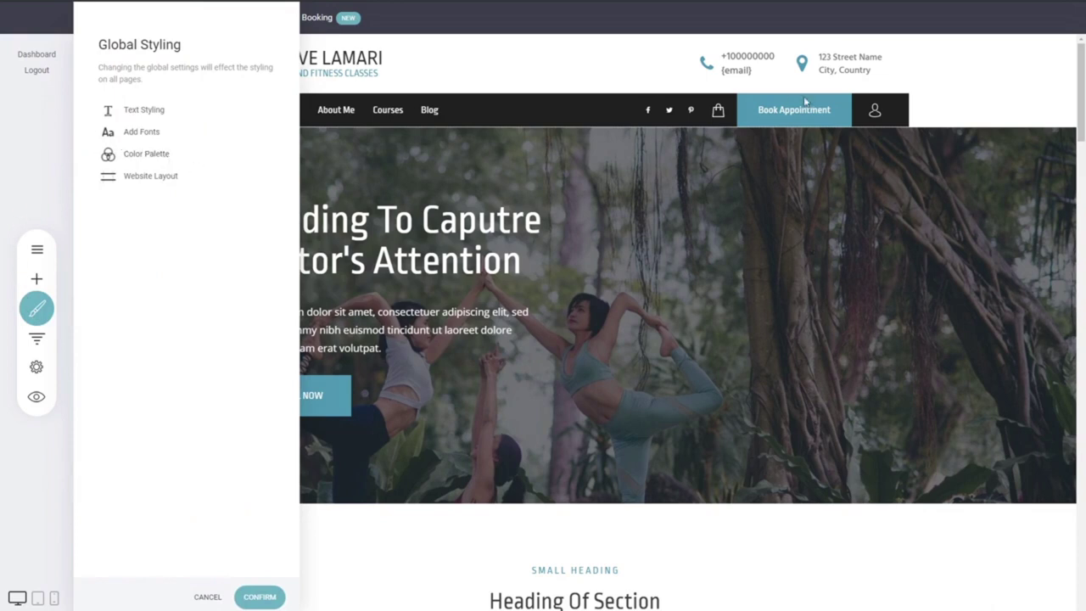
left_click(136, 161)
left_click(110, 175)
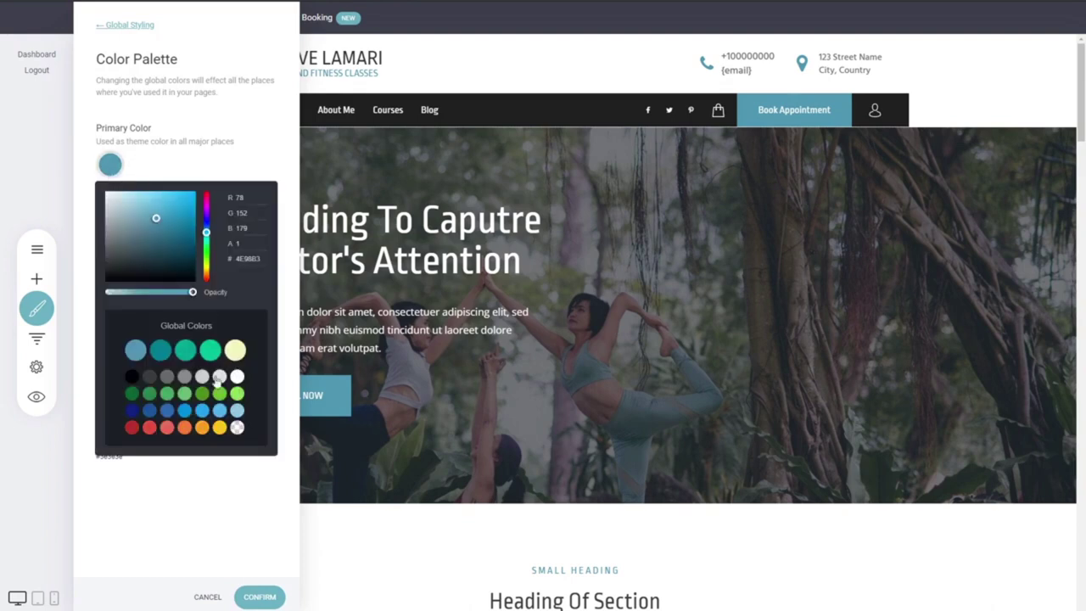
left_click(178, 428)
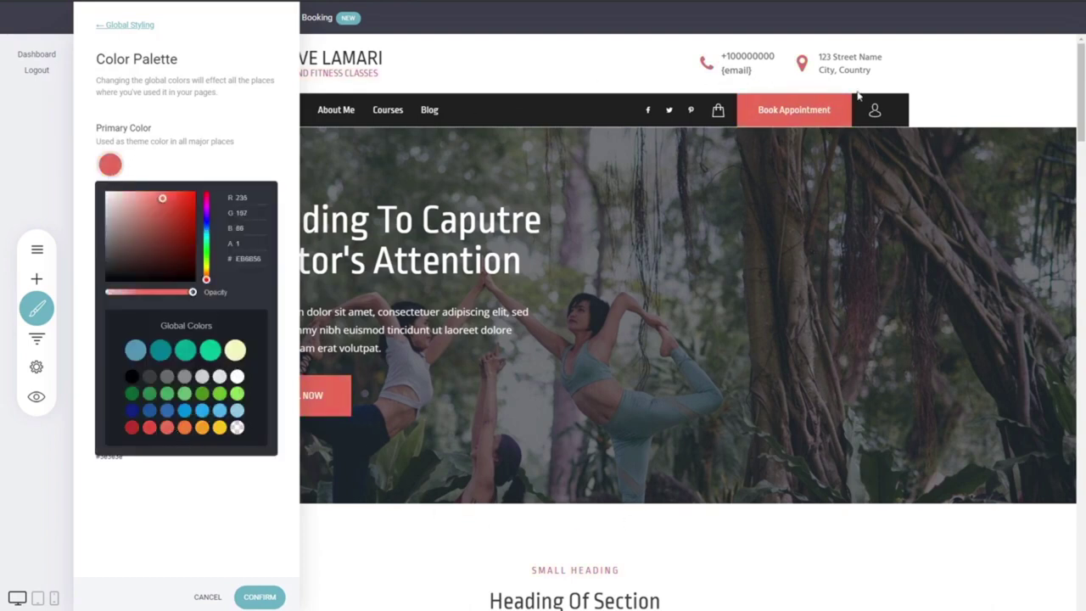
left_click(180, 498)
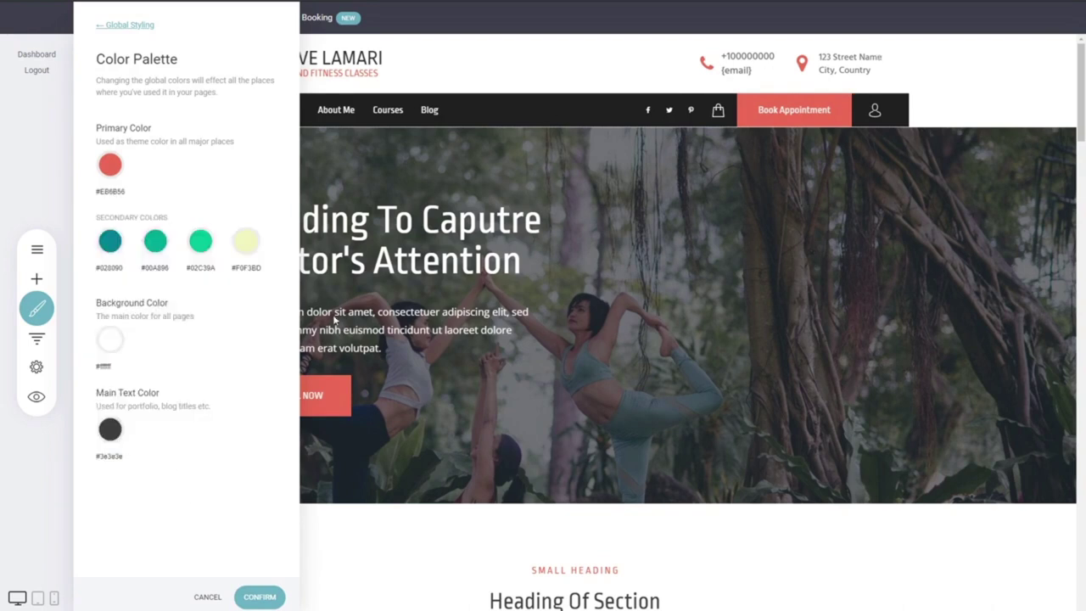
left_click(119, 25)
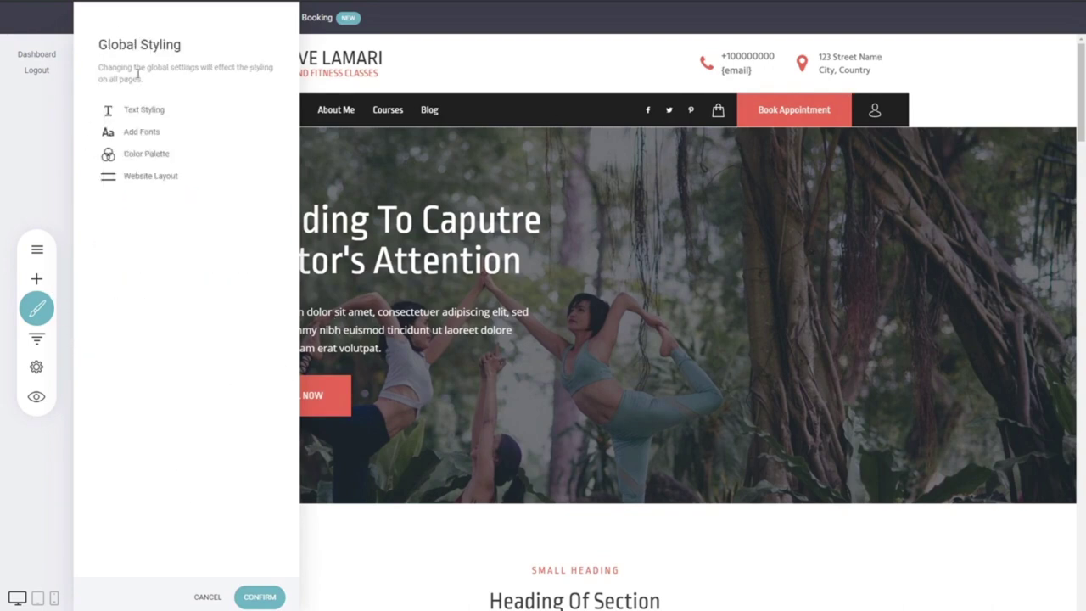
left_click(140, 178)
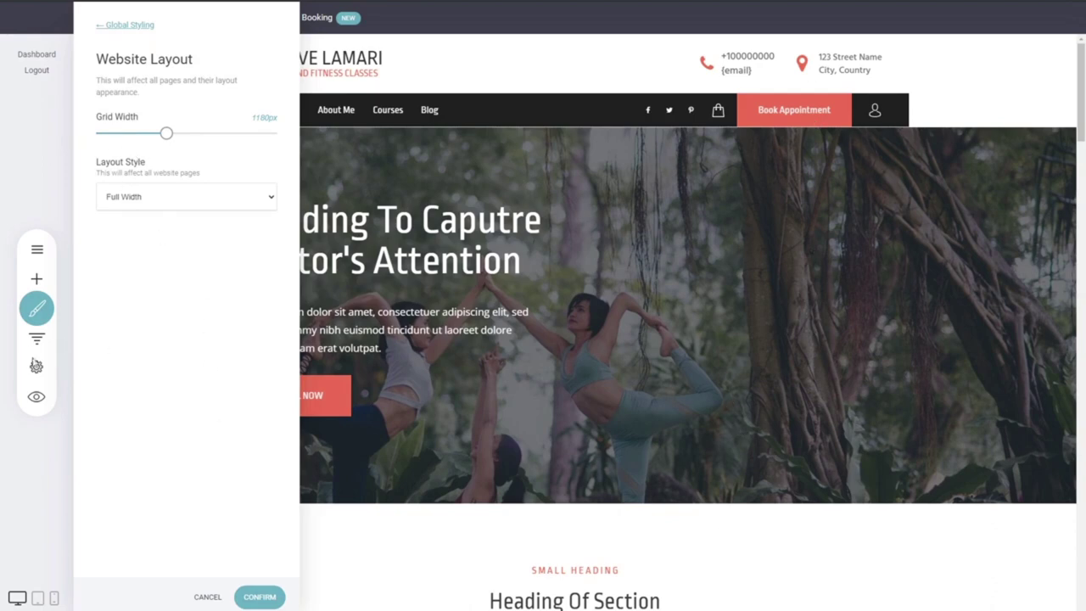
left_click(37, 340)
left_click(503, 287)
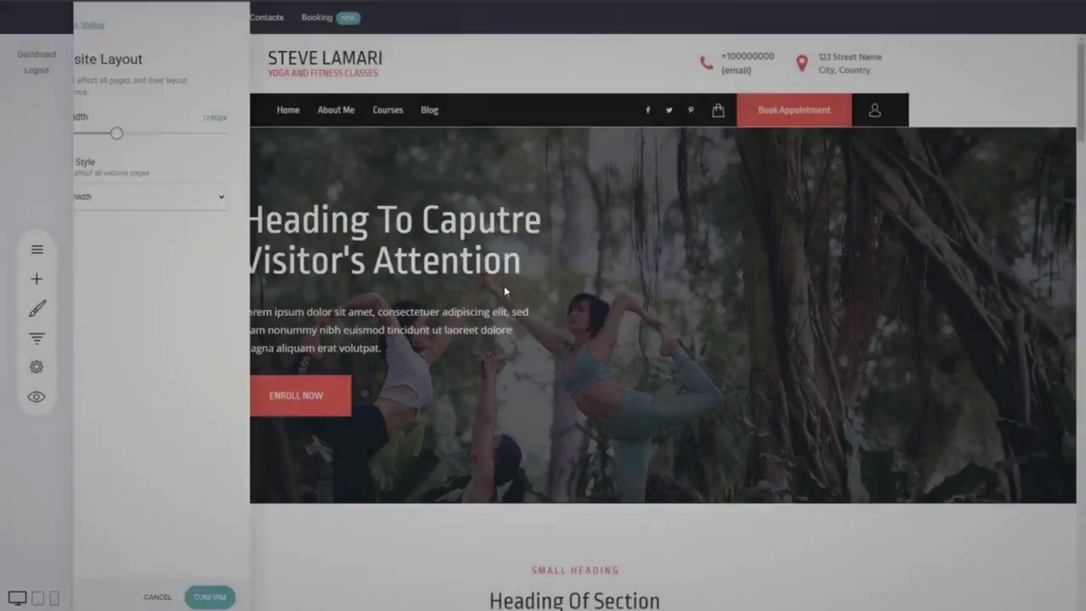
left_click(38, 339)
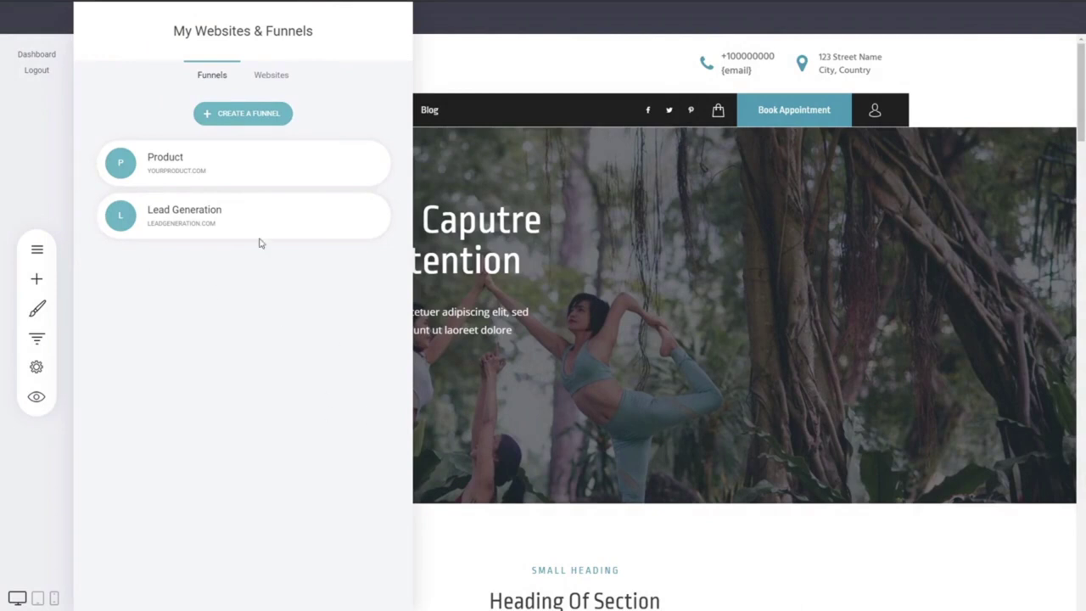
left_click(490, 280)
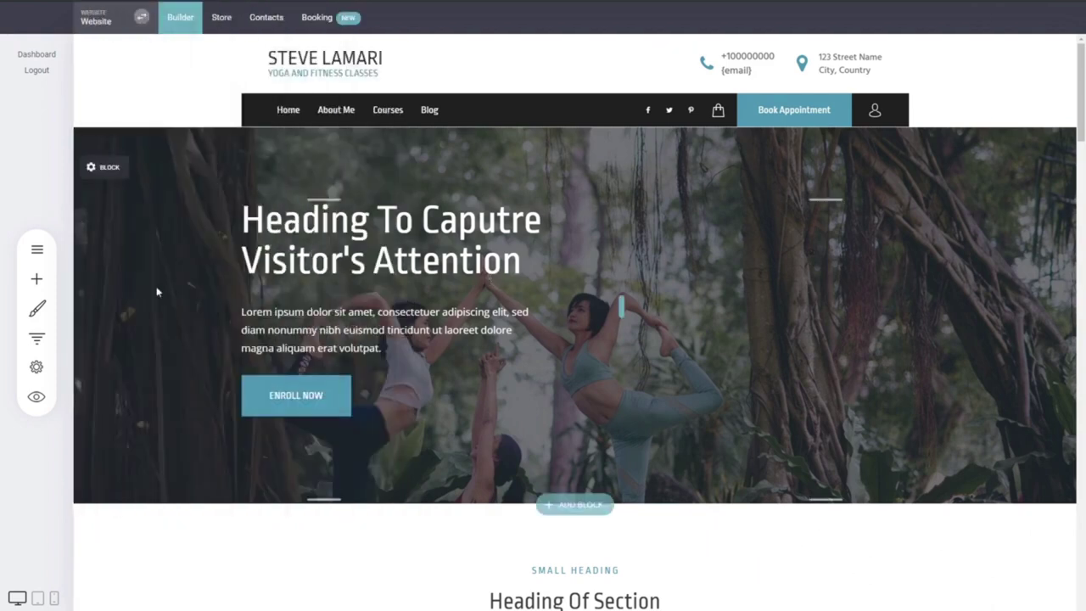
left_click(36, 367)
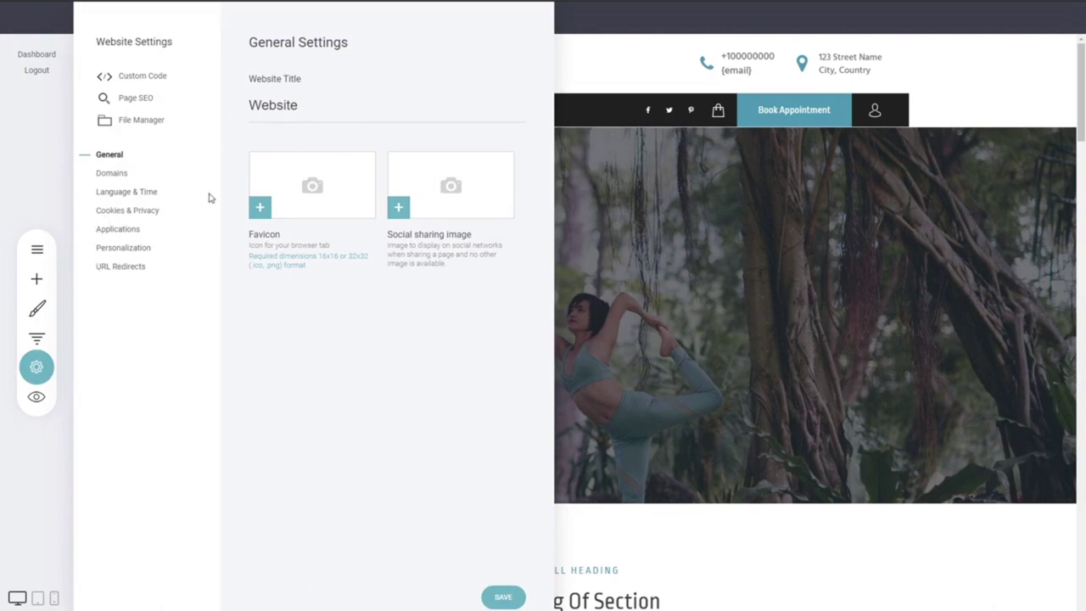
left_click(39, 370)
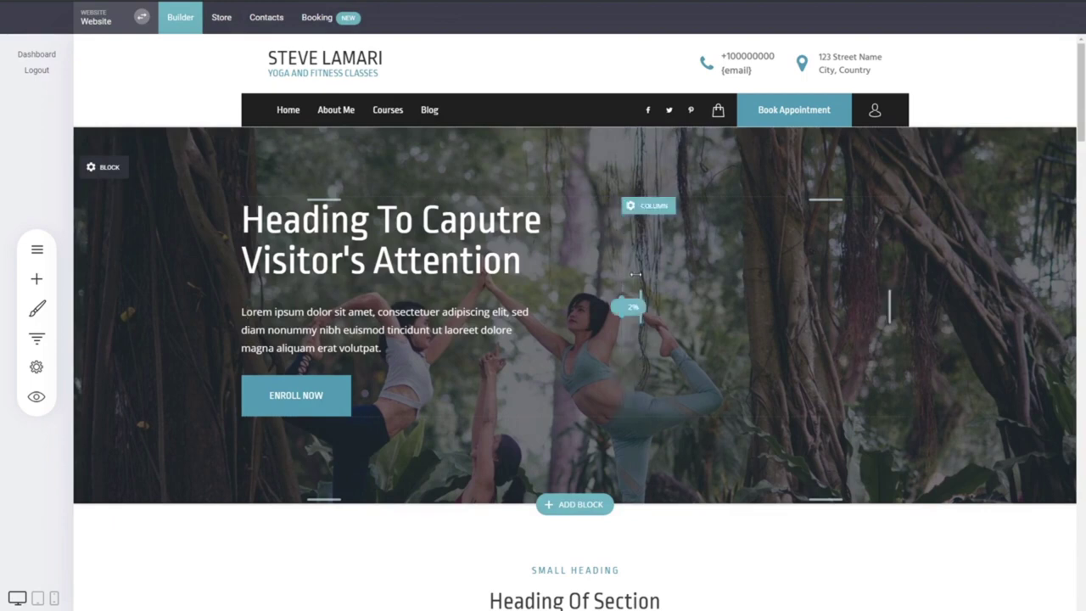
scroll(704, 305, "down", 3)
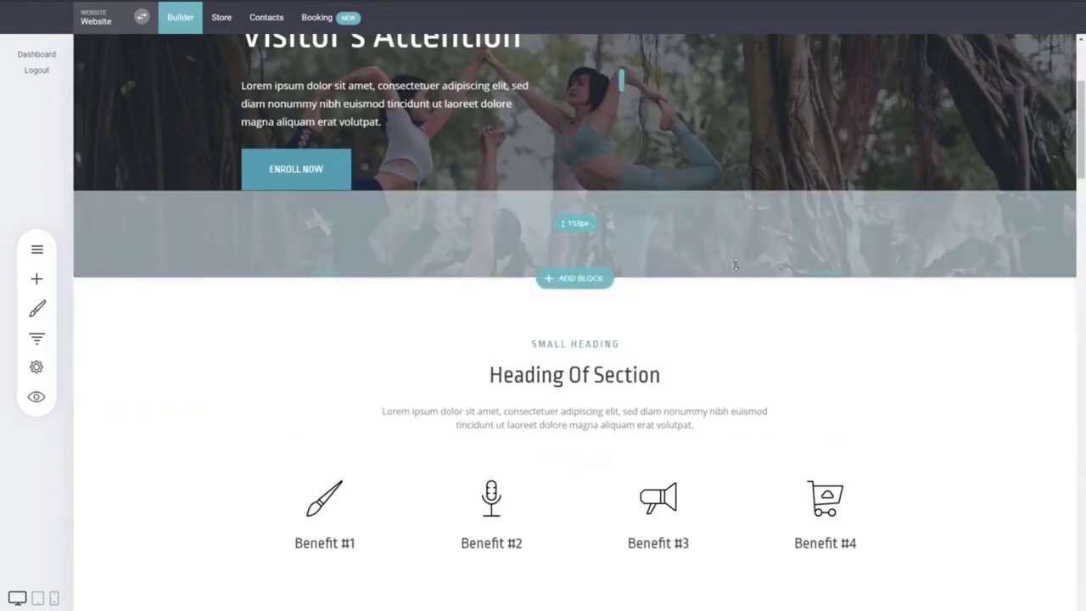
scroll(752, 266, "down", 2)
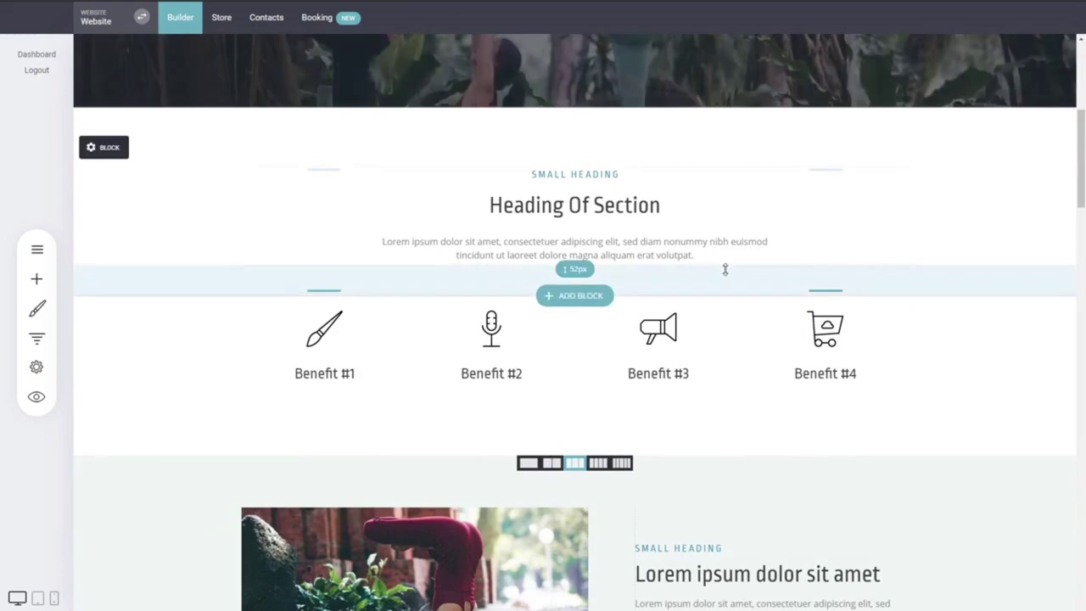
scroll(950, 389, "down", 3)
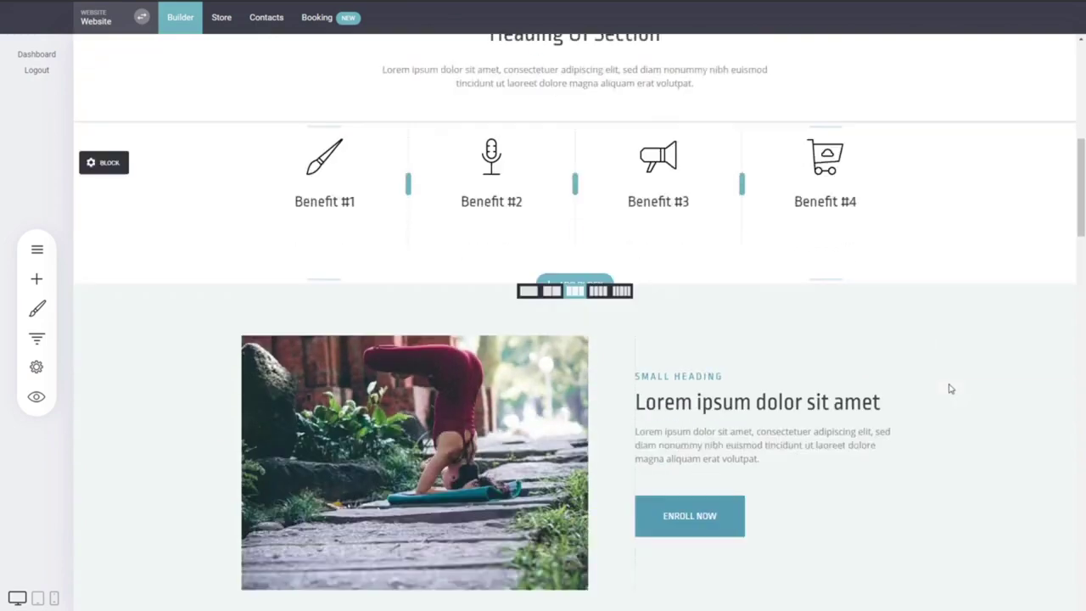